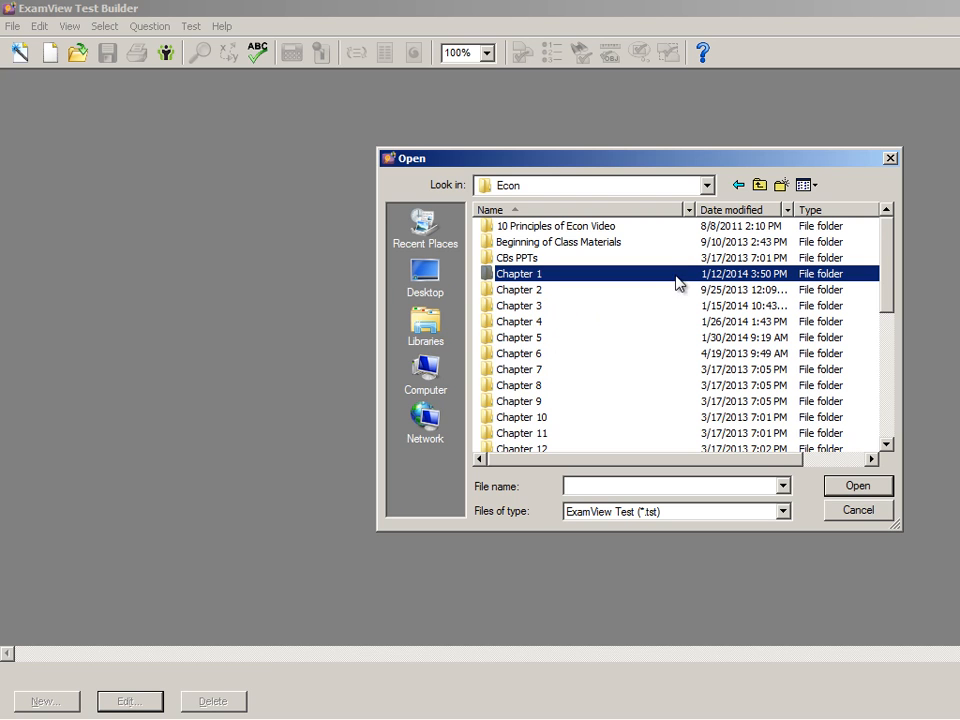
Cancel opening an existing test and relaunch ExamView - Social Science from the Social Science shortcuts folder
{"action": "left_click", "coordinate": [760, 186]}
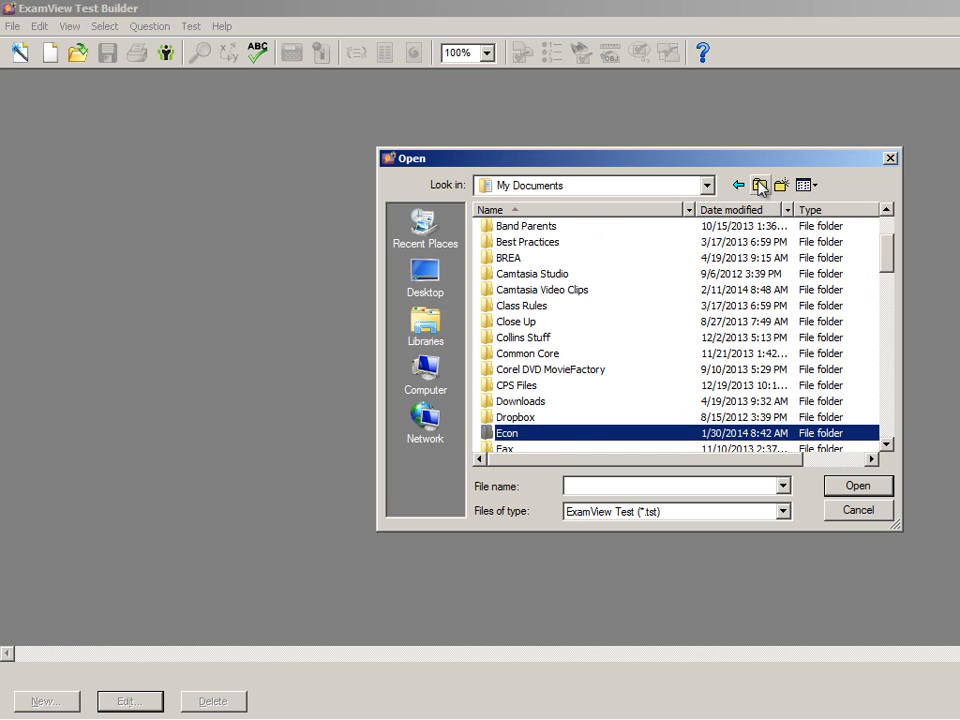
{"action": "left_click", "coordinate": [869, 519]}
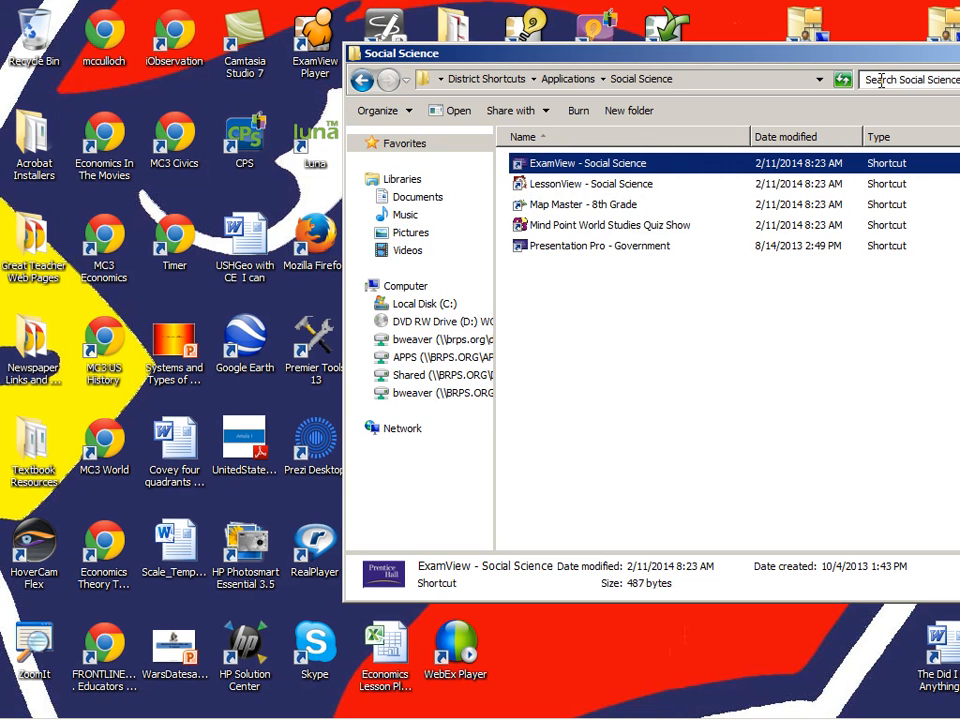
{"action": "double_click", "coordinate": [612, 165]}
{"action": "left_click", "coordinate": [706, 379]}
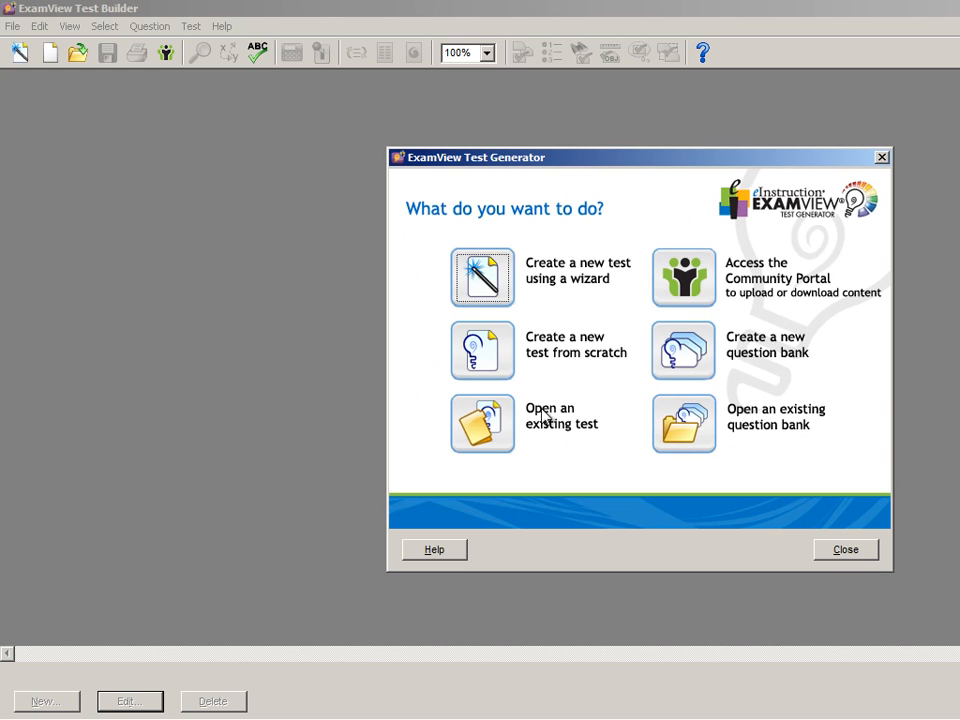
Create a new test from scratch titled "Government Congress Unit Test" and dismiss the question selection information
{"action": "left_click", "coordinate": [502, 348]}
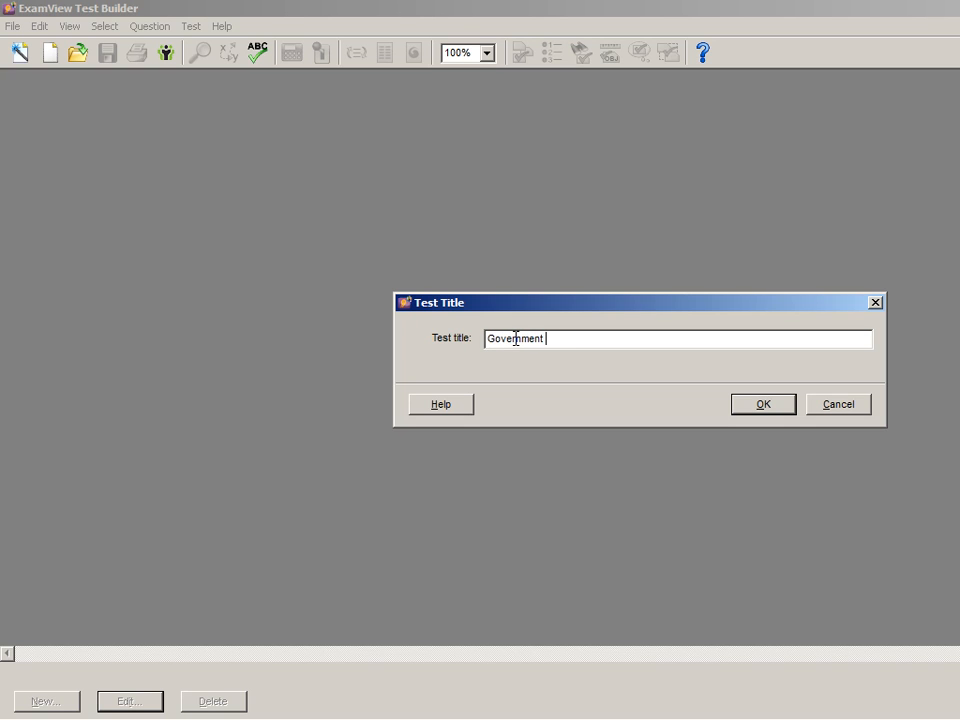
{"action": "type", "text": "Government Congress Unit Test"}
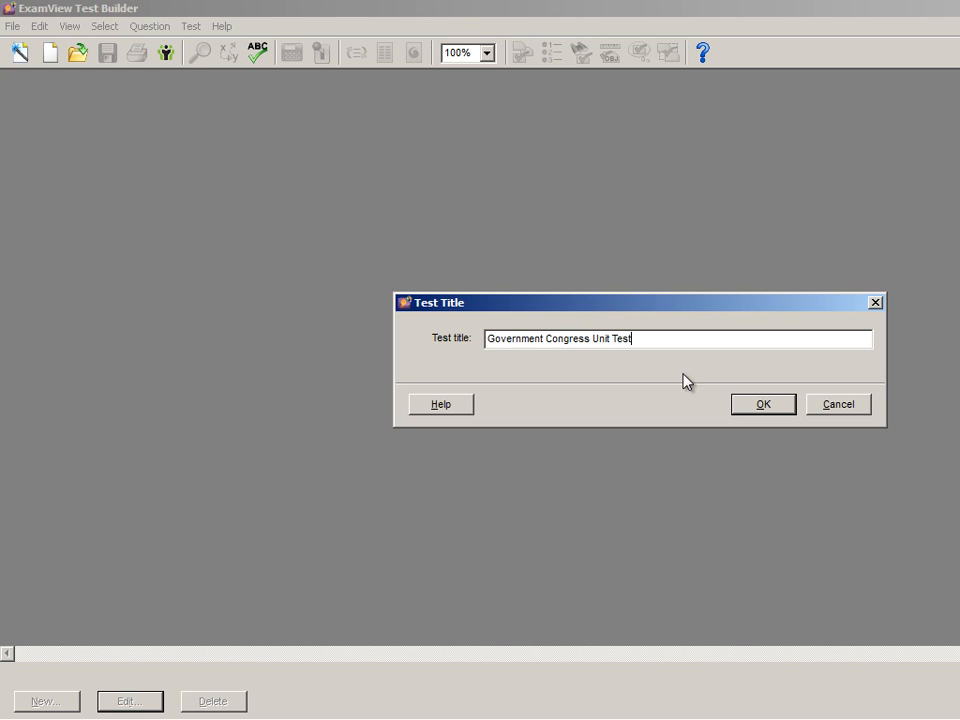
{"action": "left_click", "coordinate": [750, 408]}
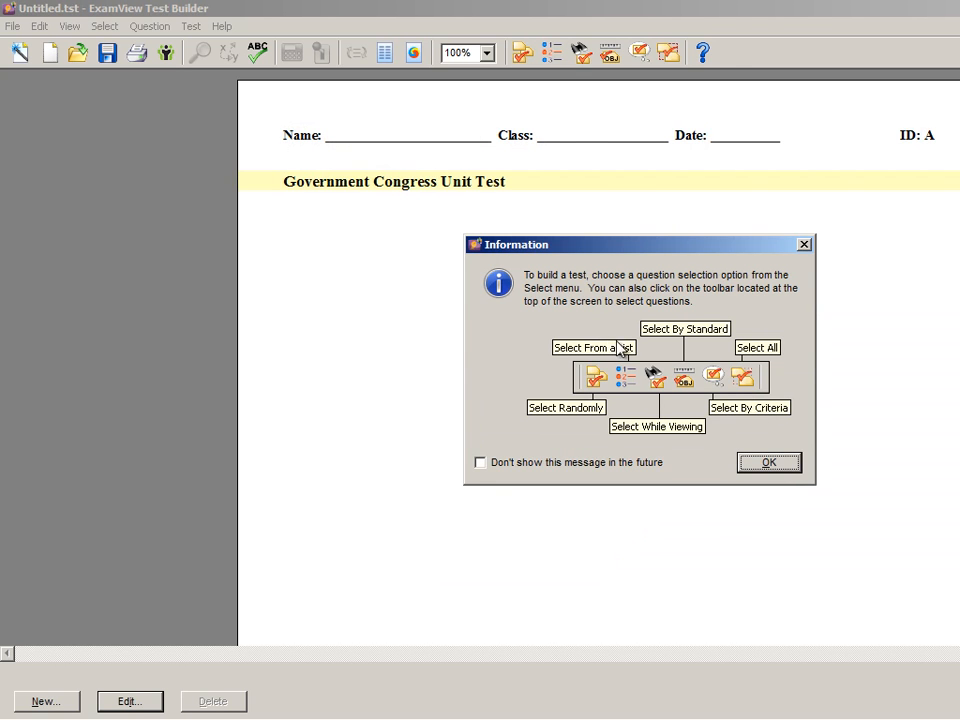
{"action": "left_click", "coordinate": [769, 462]}
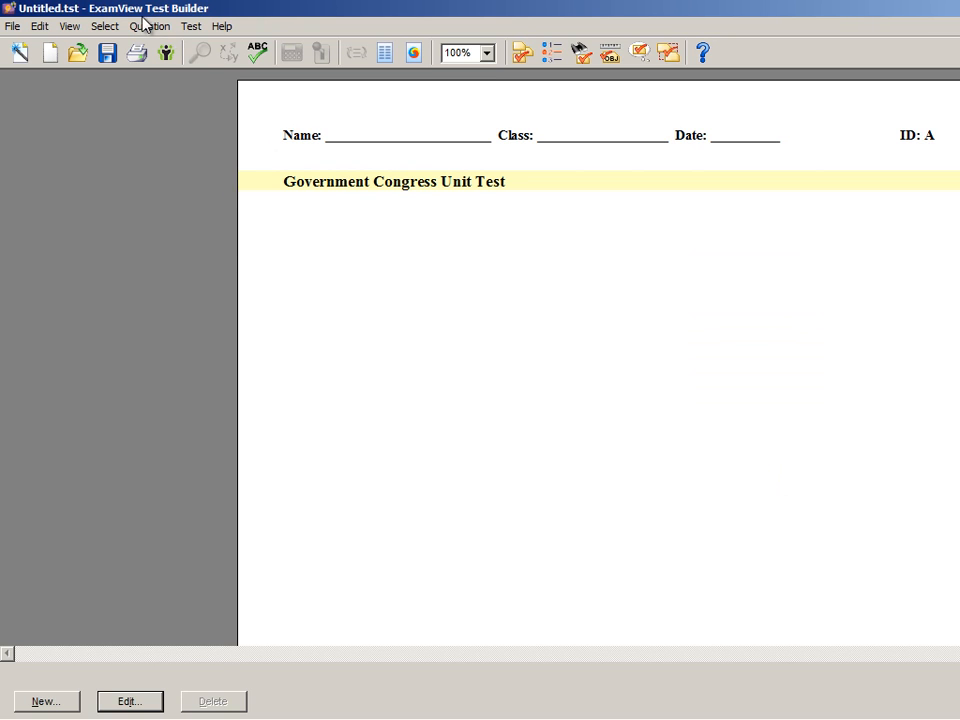
Start choosing questions for the test with the While Viewing selection method
{"action": "left_click", "coordinate": [105, 26]}
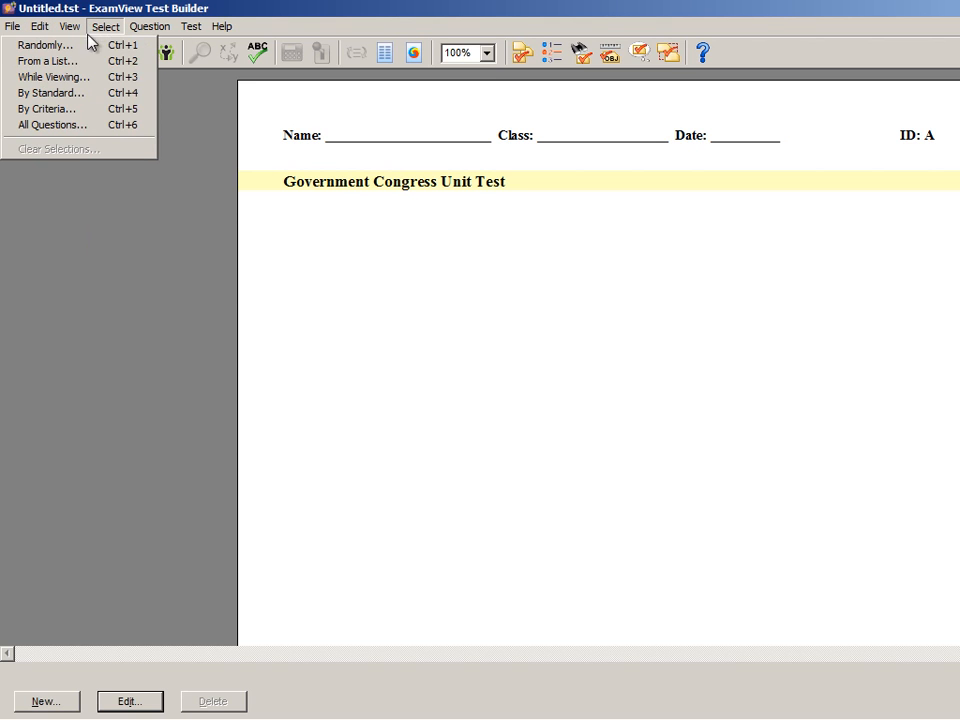
{"action": "left_click", "coordinate": [71, 82]}
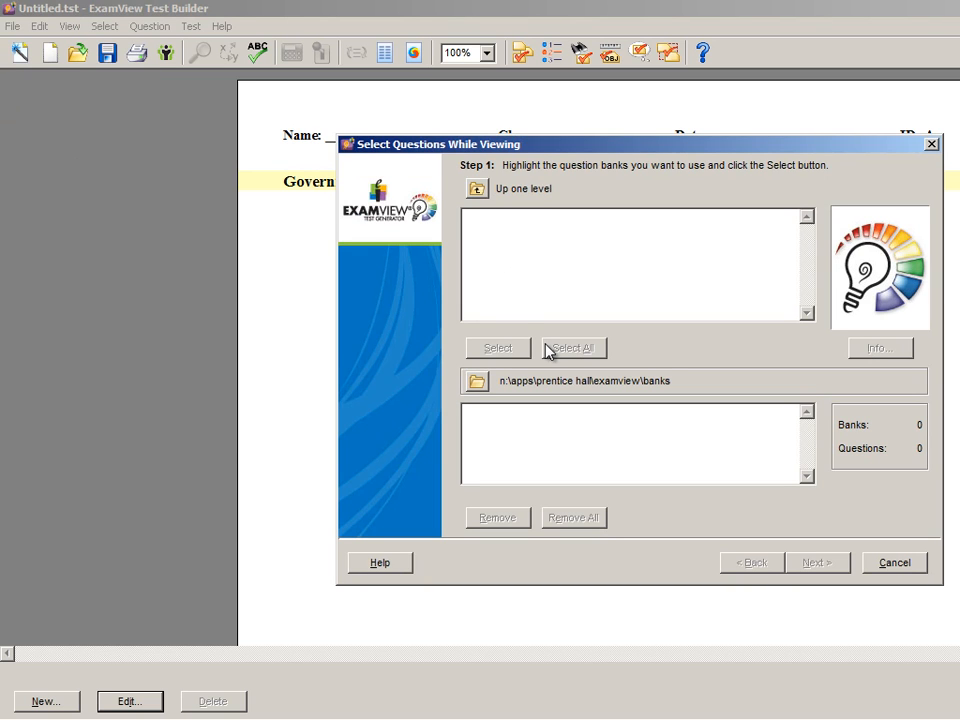
{"action": "left_click", "coordinate": [479, 387]}
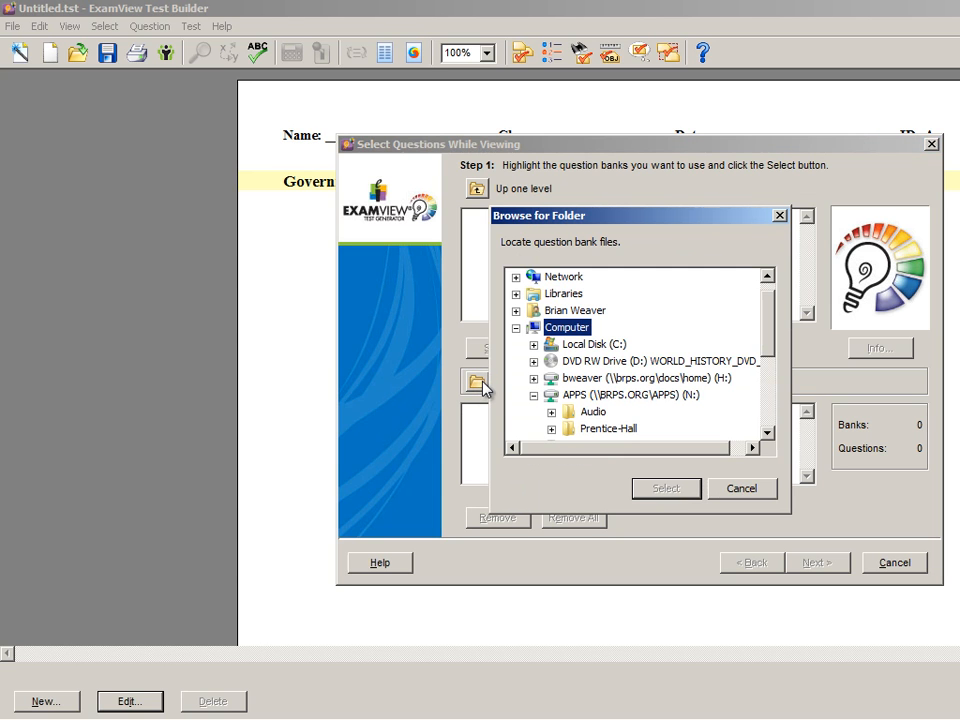
{"action": "left_click", "coordinate": [481, 383]}
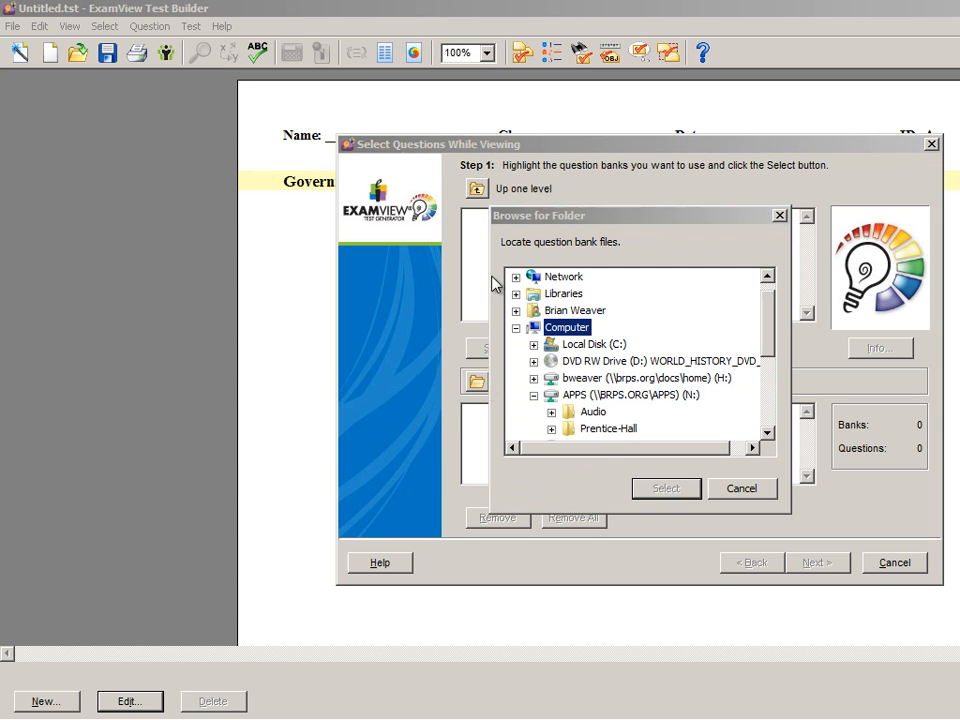
{"action": "left_click", "coordinate": [779, 215]}
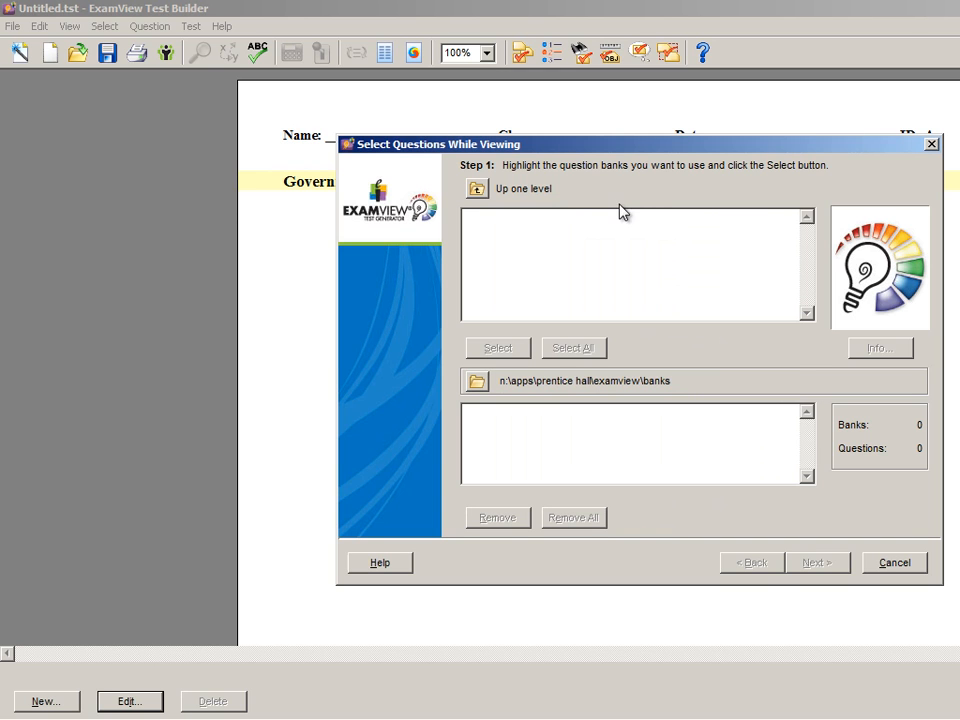
Move the question bank location up to the root of the N: drive and into the Prentice-Hall\EXAMVIEW folder
{"action": "left_click", "coordinate": [478, 190]}
{"action": "left_click", "coordinate": [478, 190]}
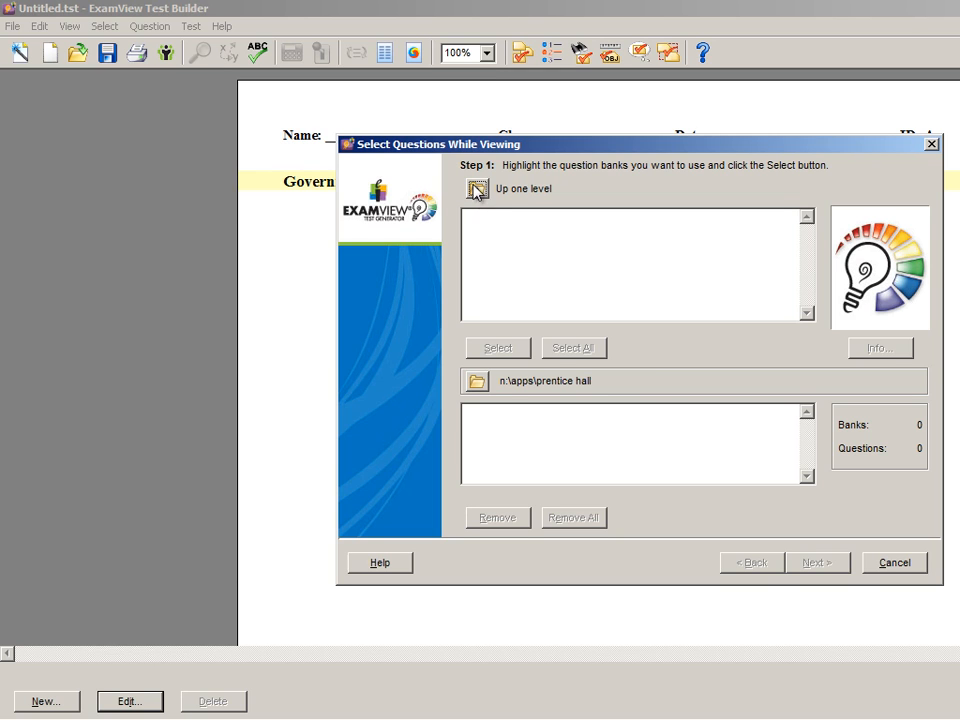
{"action": "left_click", "coordinate": [478, 190]}
{"action": "left_click", "coordinate": [478, 190]}
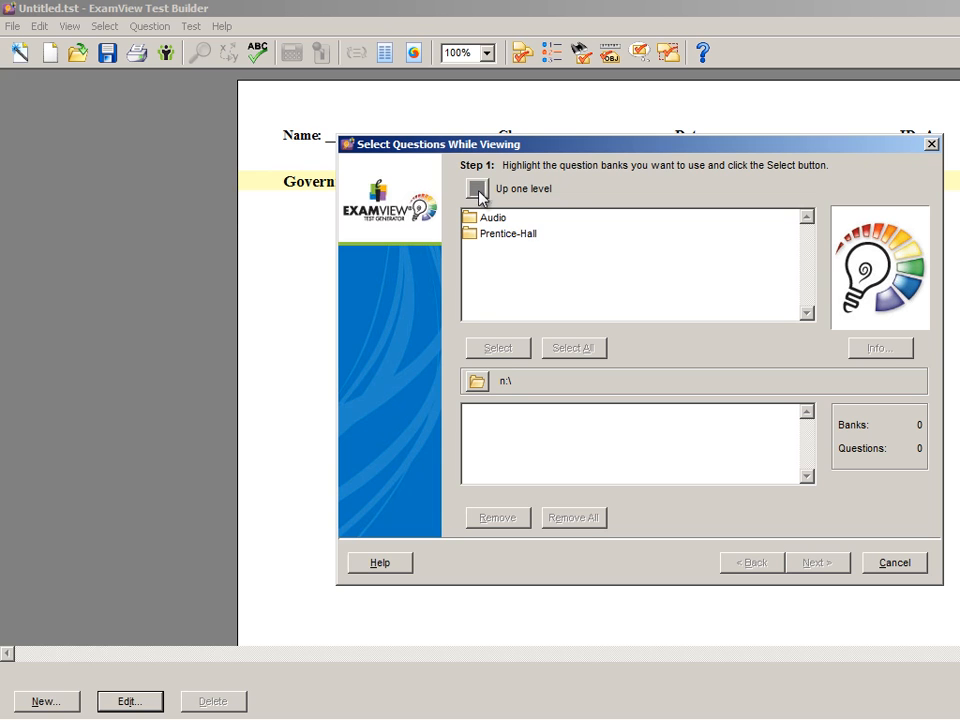
{"action": "left_click", "coordinate": [493, 236]}
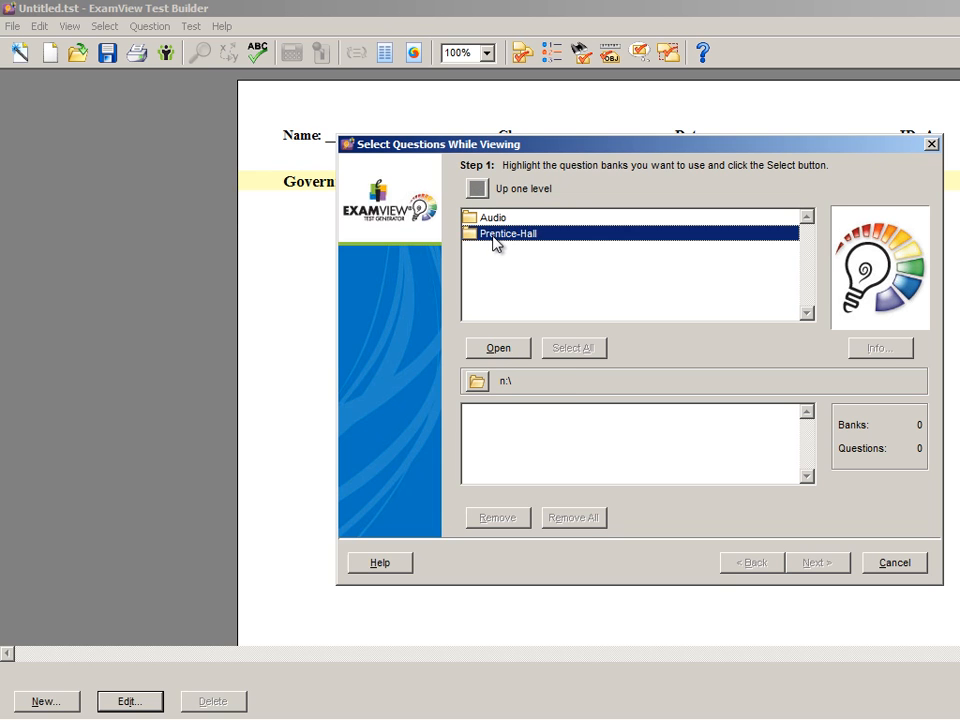
{"action": "double_click", "coordinate": [493, 236]}
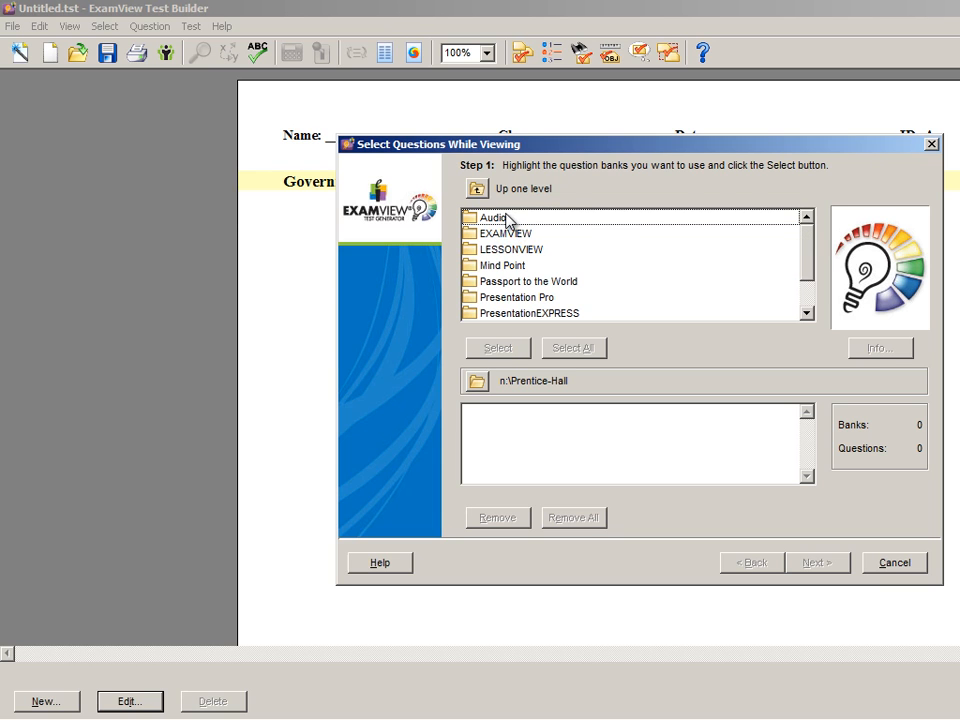
{"action": "double_click", "coordinate": [514, 240]}
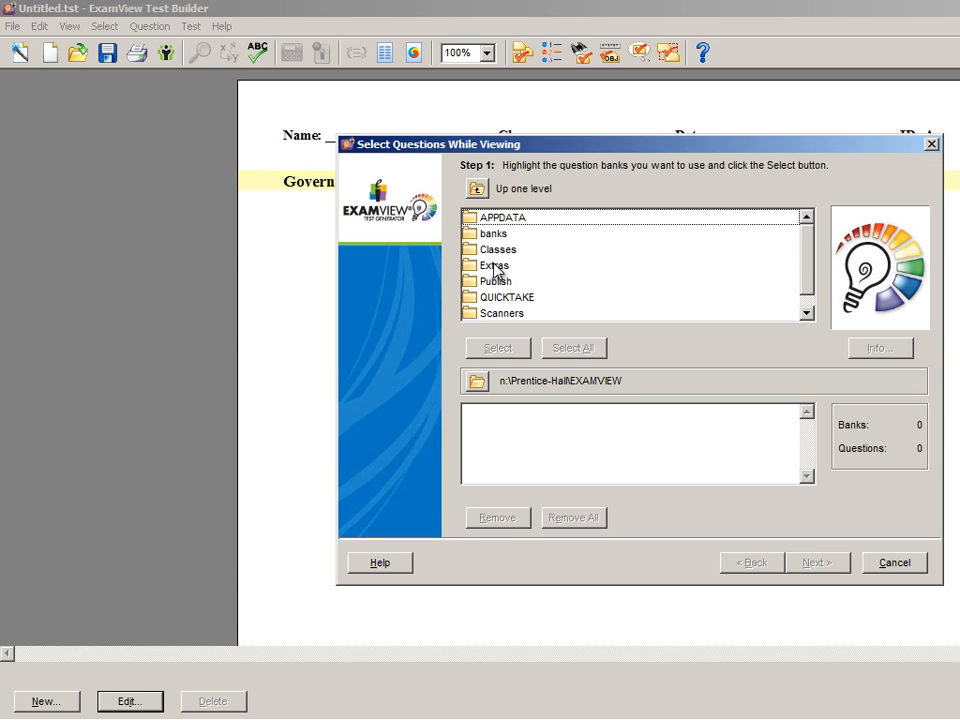
{"action": "double_click", "coordinate": [509, 252]}
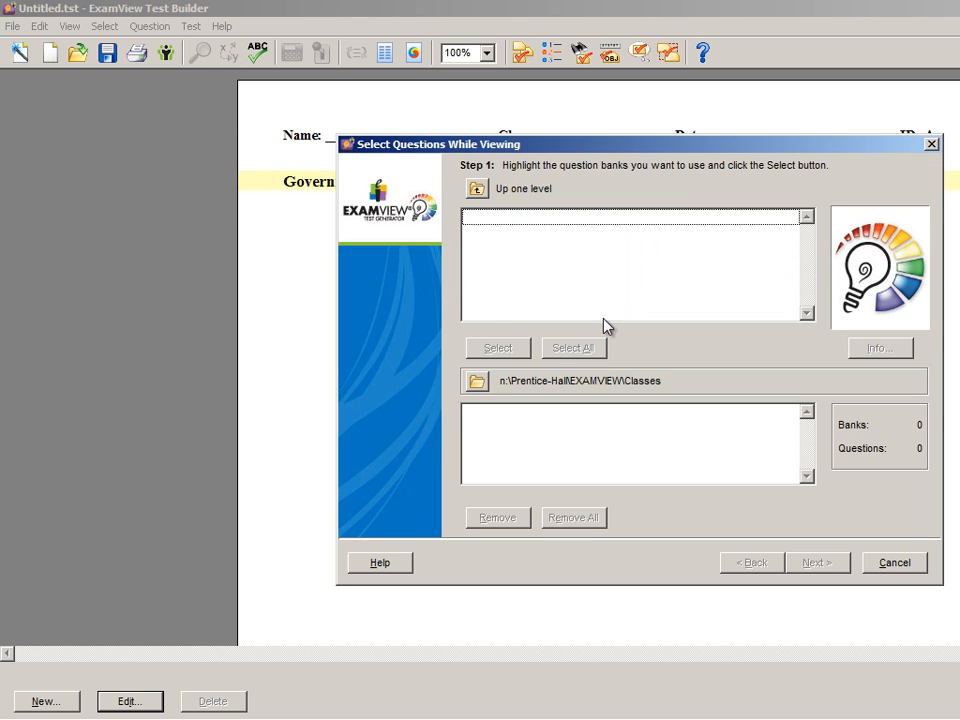
{"action": "left_click", "coordinate": [590, 445]}
{"action": "left_click", "coordinate": [477, 381]}
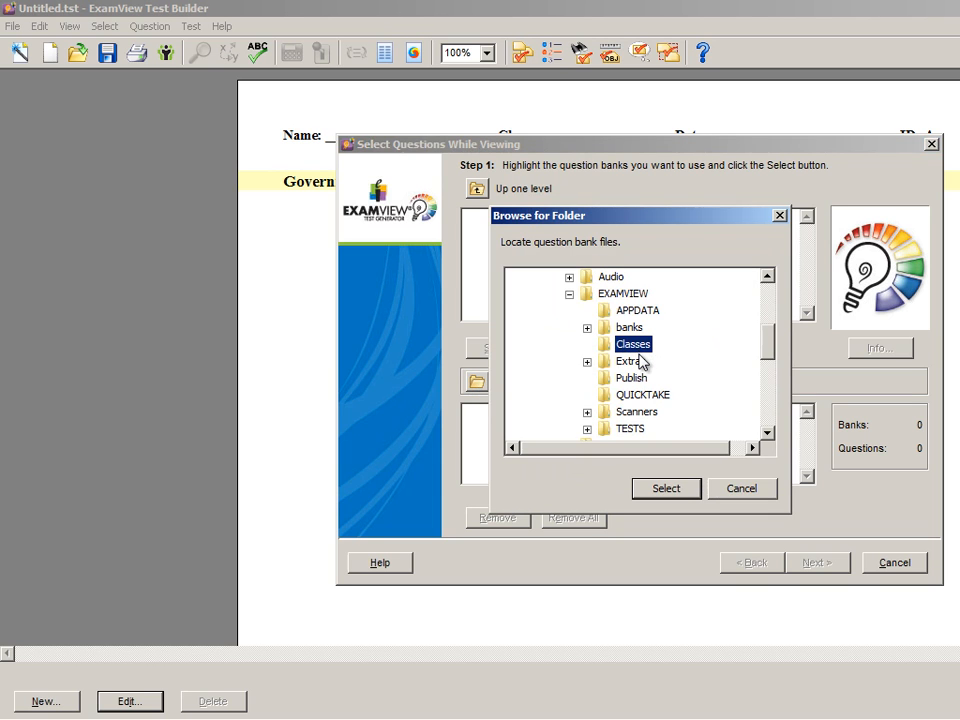
{"action": "scroll", "coordinate": [632, 356], "scroll_direction": "down", "scroll_amount": 1}
{"action": "scroll", "coordinate": [636, 358], "scroll_direction": "up", "scroll_amount": 1}
{"action": "left_click", "coordinate": [632, 328]}
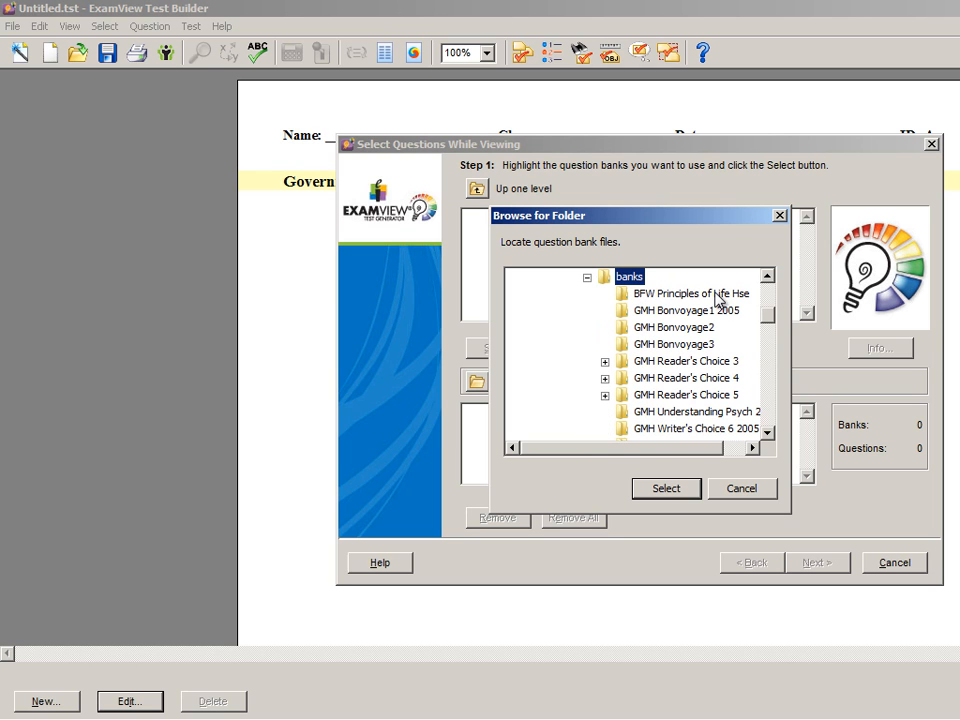
{"action": "left_click", "coordinate": [779, 215]}
{"action": "left_click", "coordinate": [480, 190]}
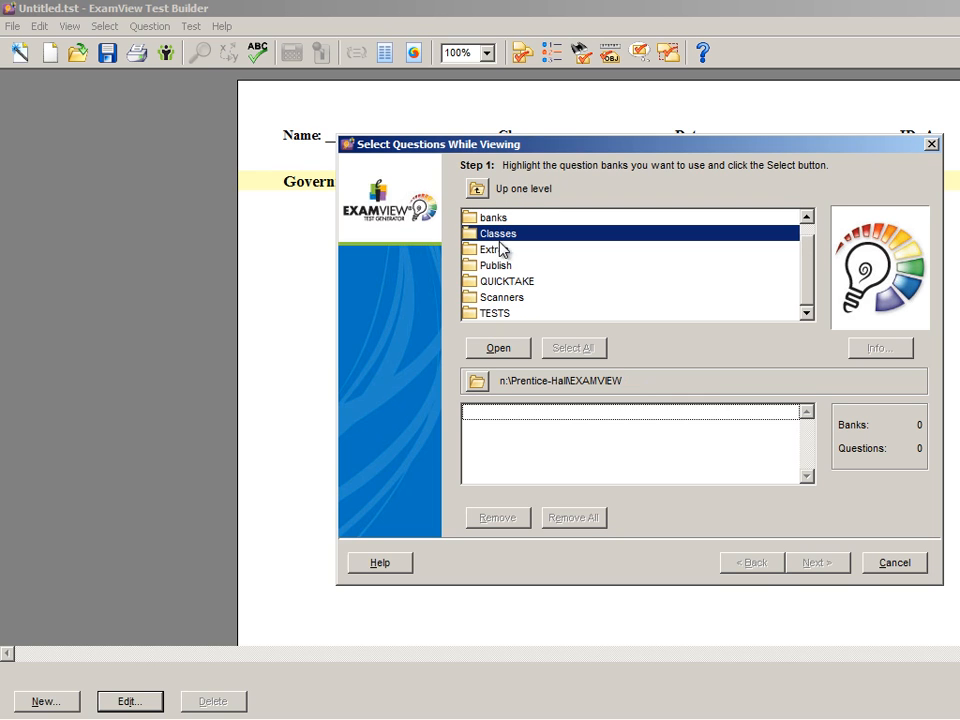
Open the PH Magruder's American Govt question bank folder inside the banks folder
{"action": "left_click", "coordinate": [492, 218]}
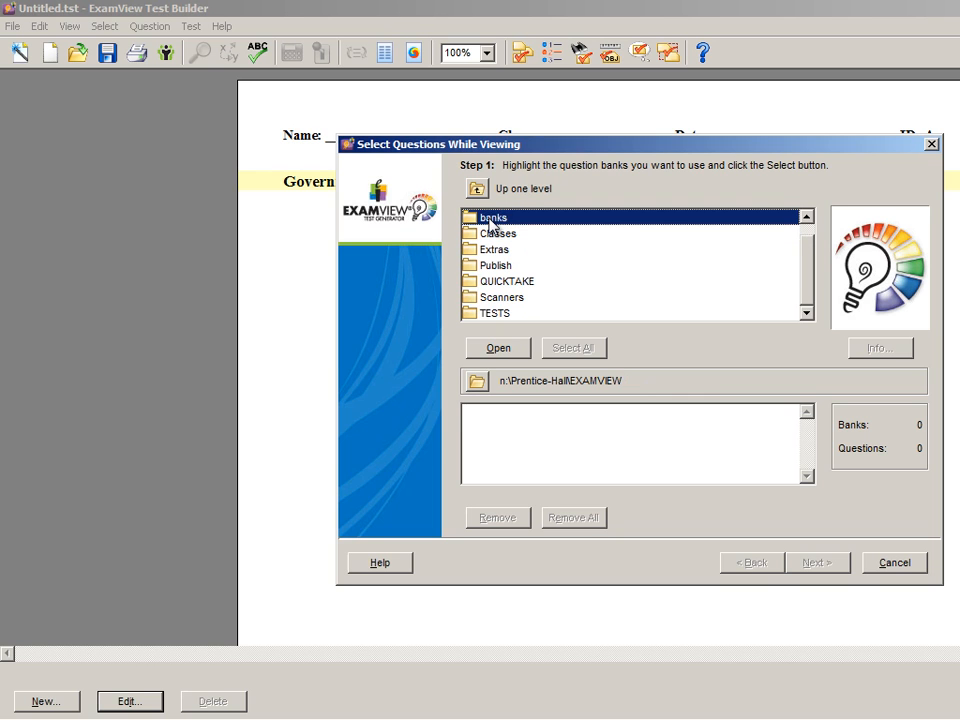
{"action": "double_click", "coordinate": [492, 219]}
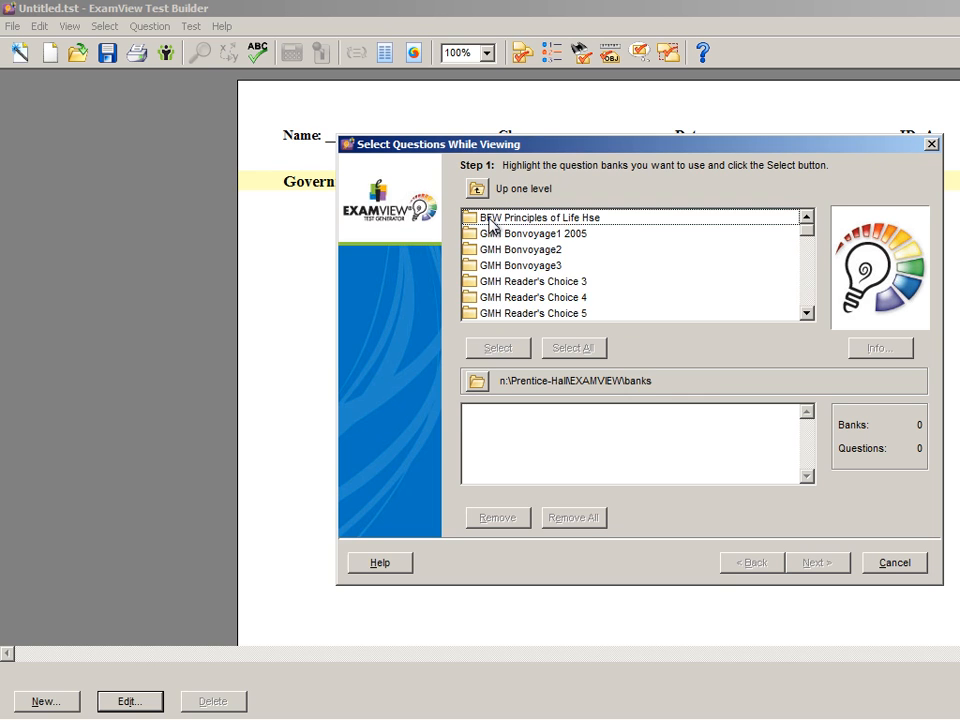
{"action": "left_click", "coordinate": [555, 283]}
{"action": "scroll", "coordinate": [490, 268], "scroll_direction": "down", "scroll_amount": 2}
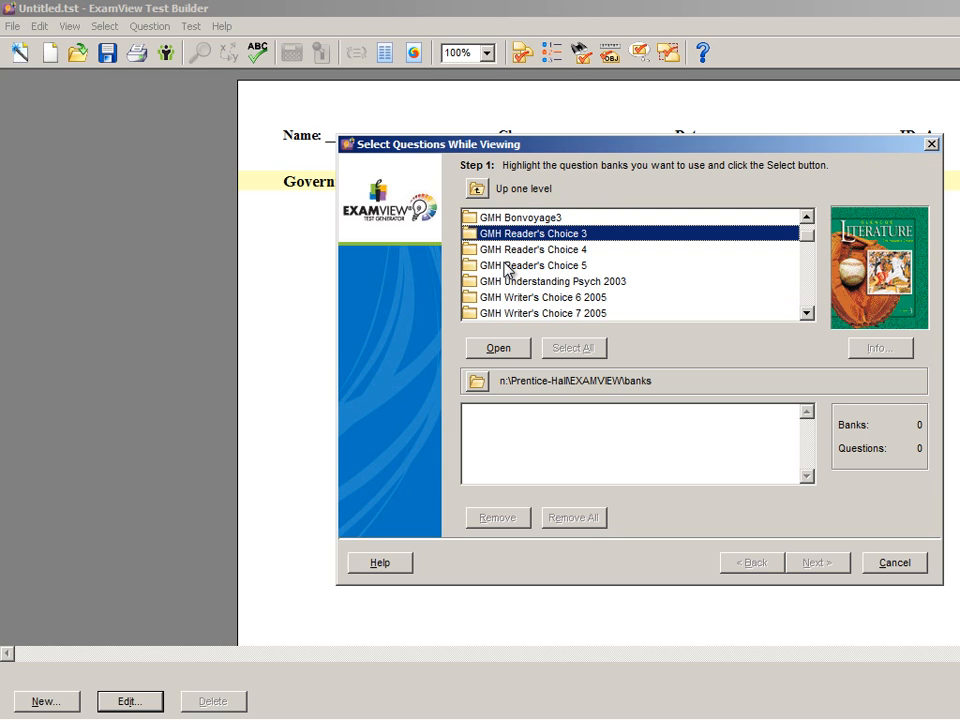
{"action": "scroll", "coordinate": [505, 268], "scroll_direction": "down", "scroll_amount": 4}
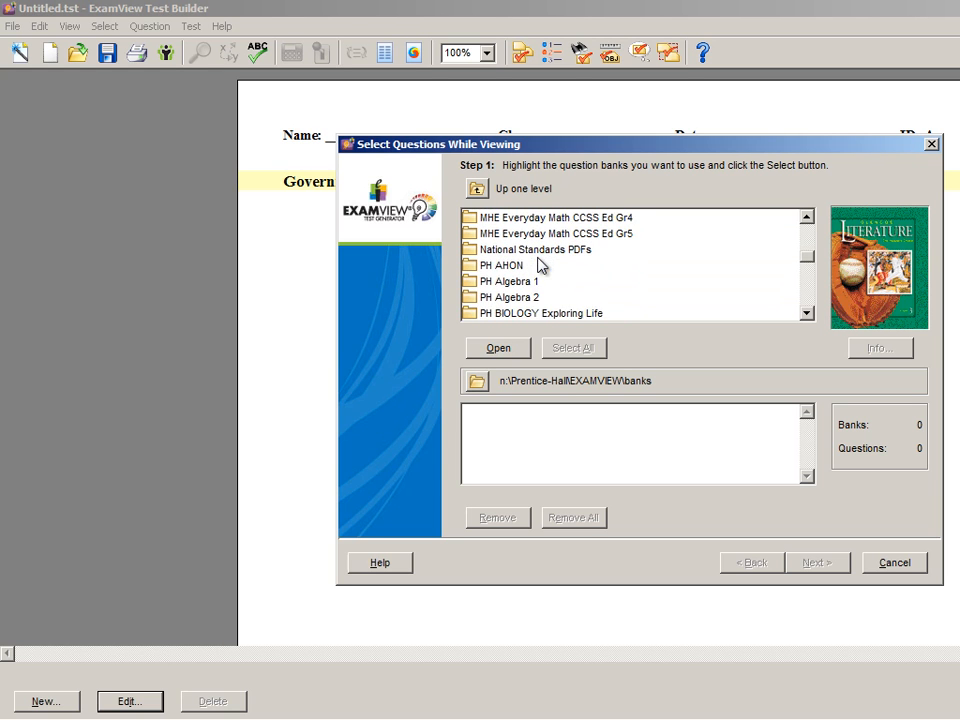
{"action": "scroll", "coordinate": [520, 285], "scroll_direction": "down", "scroll_amount": 2}
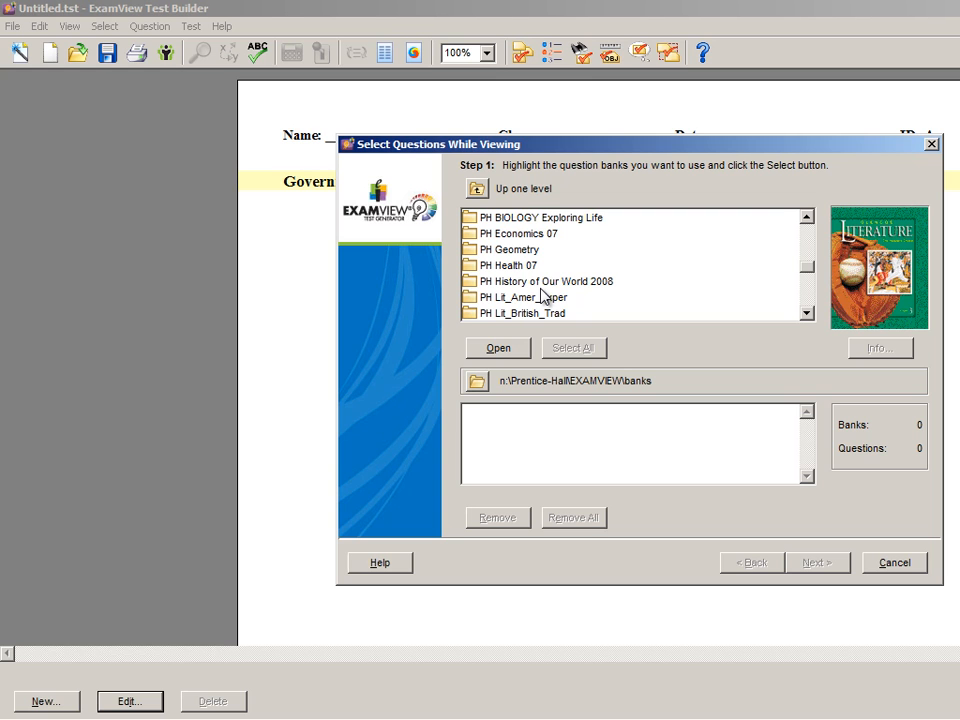
{"action": "scroll", "coordinate": [542, 278], "scroll_direction": "down", "scroll_amount": 2}
{"action": "scroll", "coordinate": [542, 275], "scroll_direction": "down", "scroll_amount": 2}
{"action": "scroll", "coordinate": [505, 276], "scroll_direction": "down", "scroll_amount": 2}
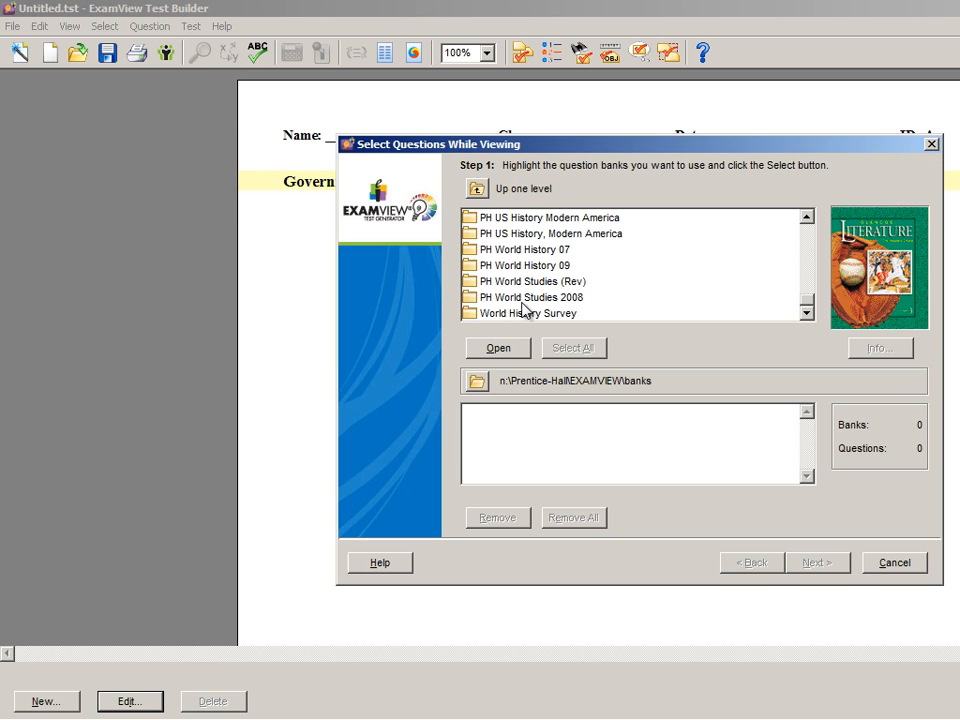
{"action": "scroll", "coordinate": [528, 302], "scroll_direction": "up", "scroll_amount": 1}
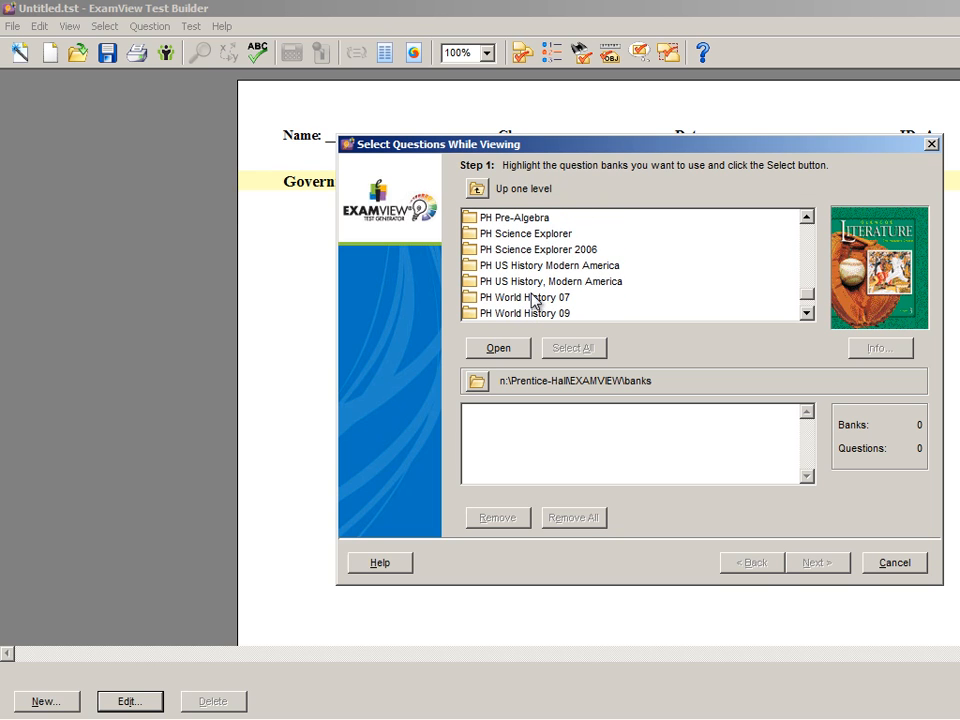
{"action": "scroll", "coordinate": [537, 296], "scroll_direction": "up", "scroll_amount": 1}
{"action": "scroll", "coordinate": [537, 295], "scroll_direction": "up", "scroll_amount": 2}
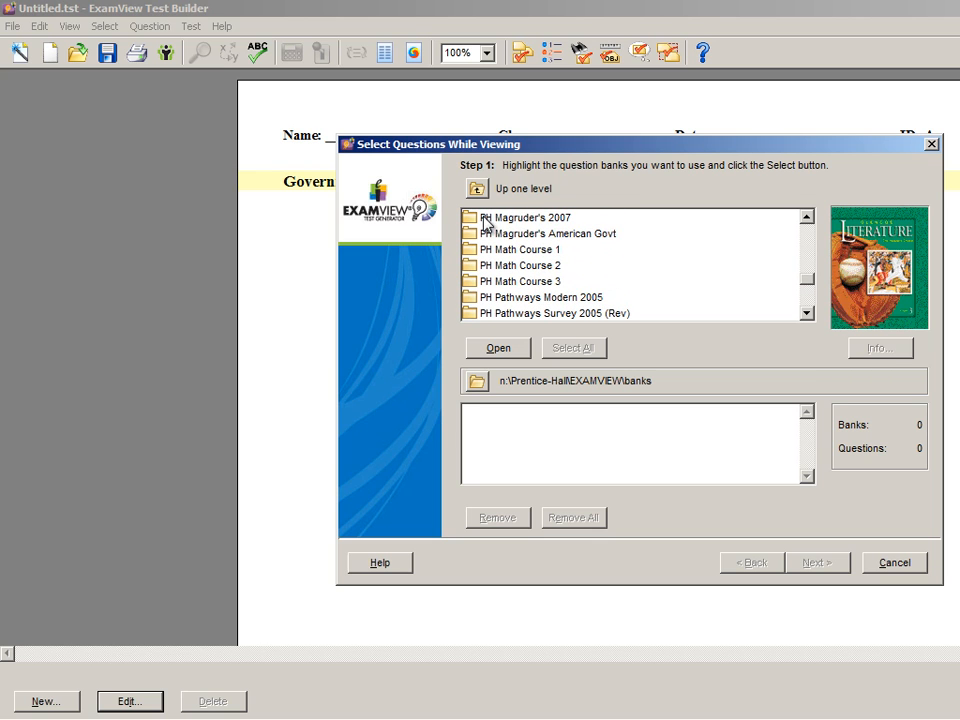
{"action": "double_click", "coordinate": [519, 237]}
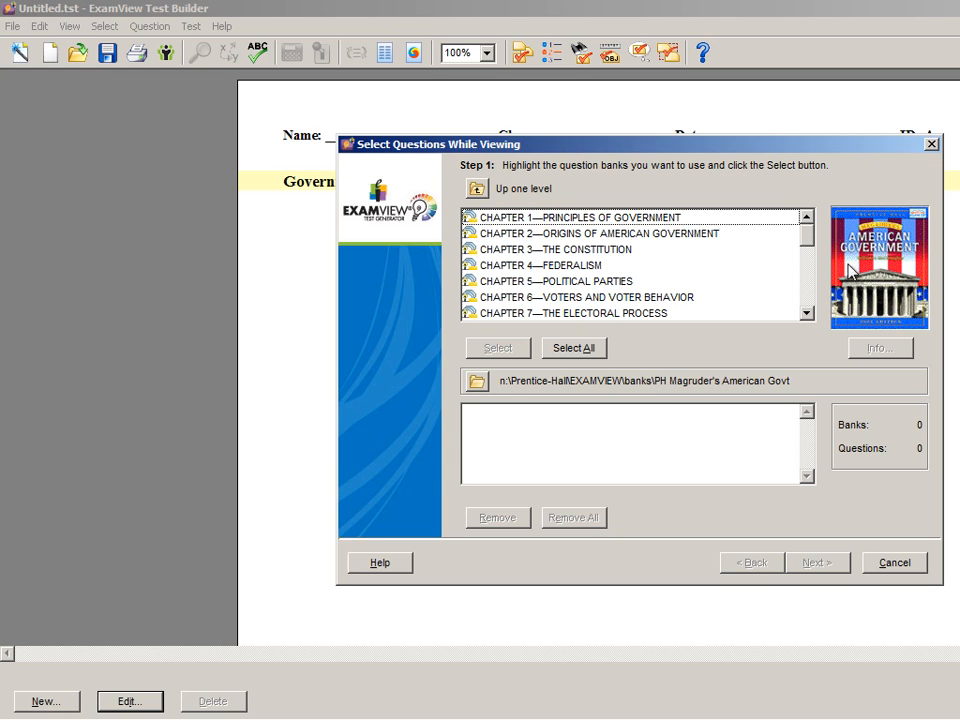
Add the Chapter 10—Congress, Chapter 11—Powers of Congress and Chapter 12—Congress in Action banks to the selected question banks
{"action": "left_click", "coordinate": [808, 301]}
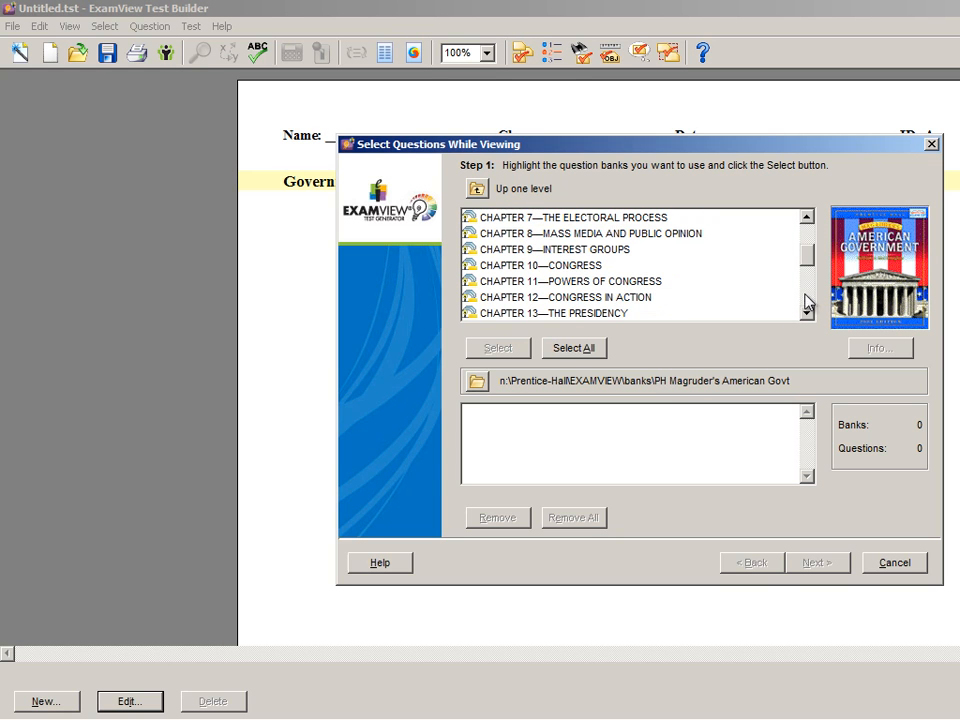
{"action": "double_click", "coordinate": [572, 267]}
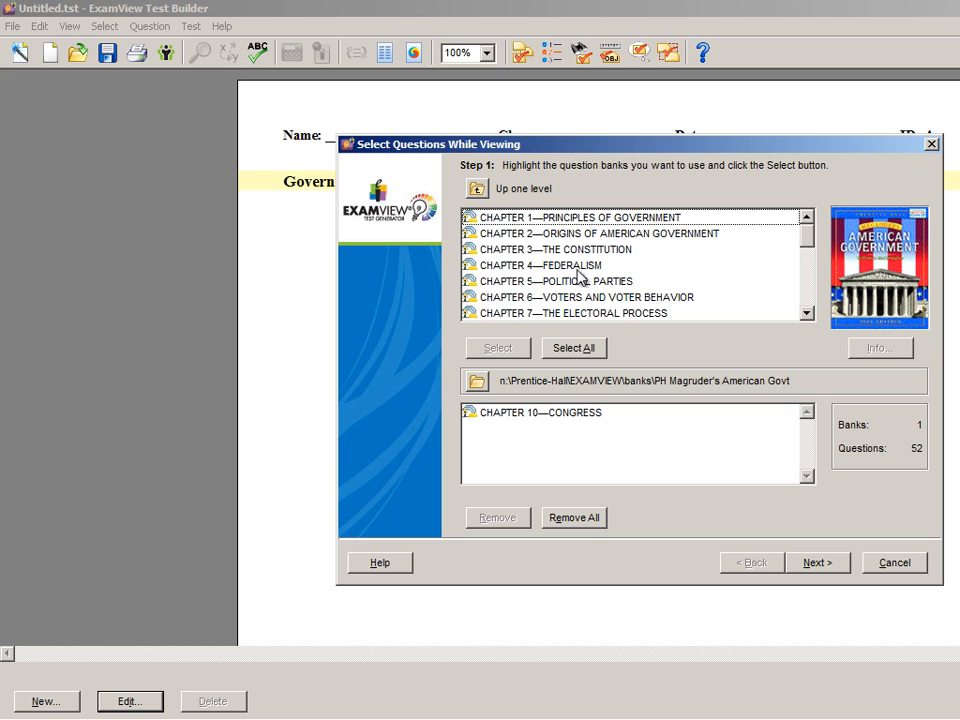
{"action": "left_click", "coordinate": [808, 298]}
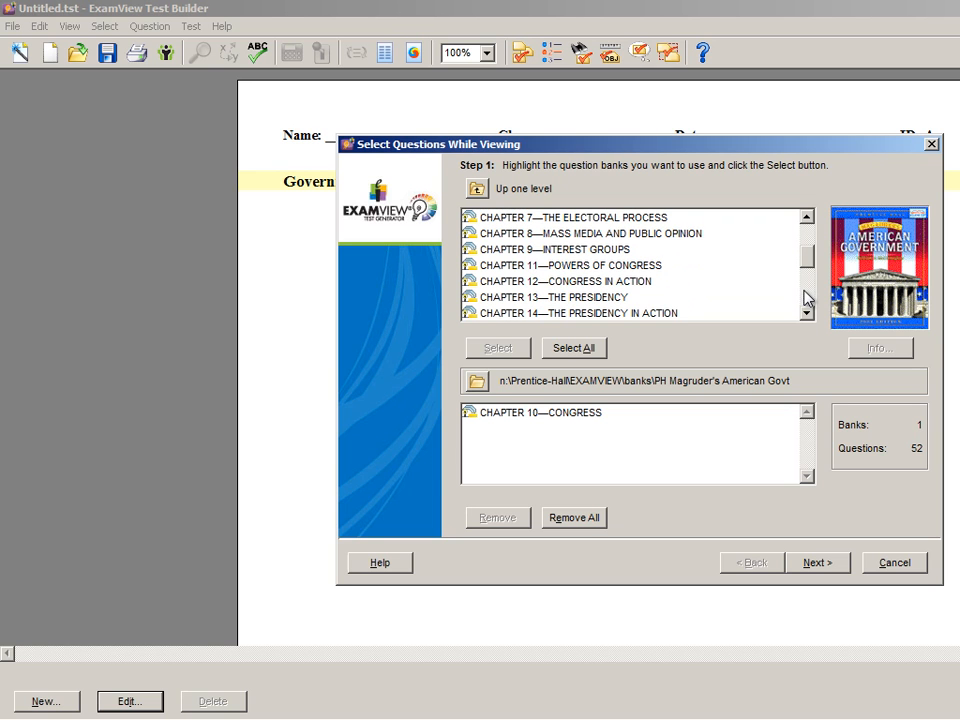
{"action": "double_click", "coordinate": [624, 266]}
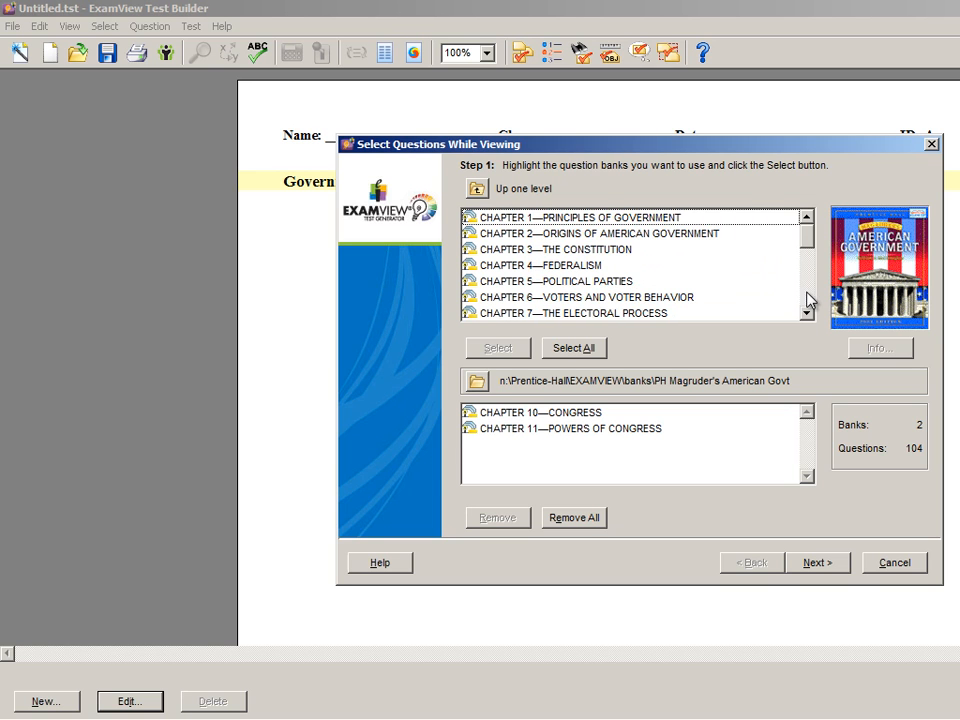
{"action": "left_click", "coordinate": [808, 298]}
{"action": "double_click", "coordinate": [595, 266]}
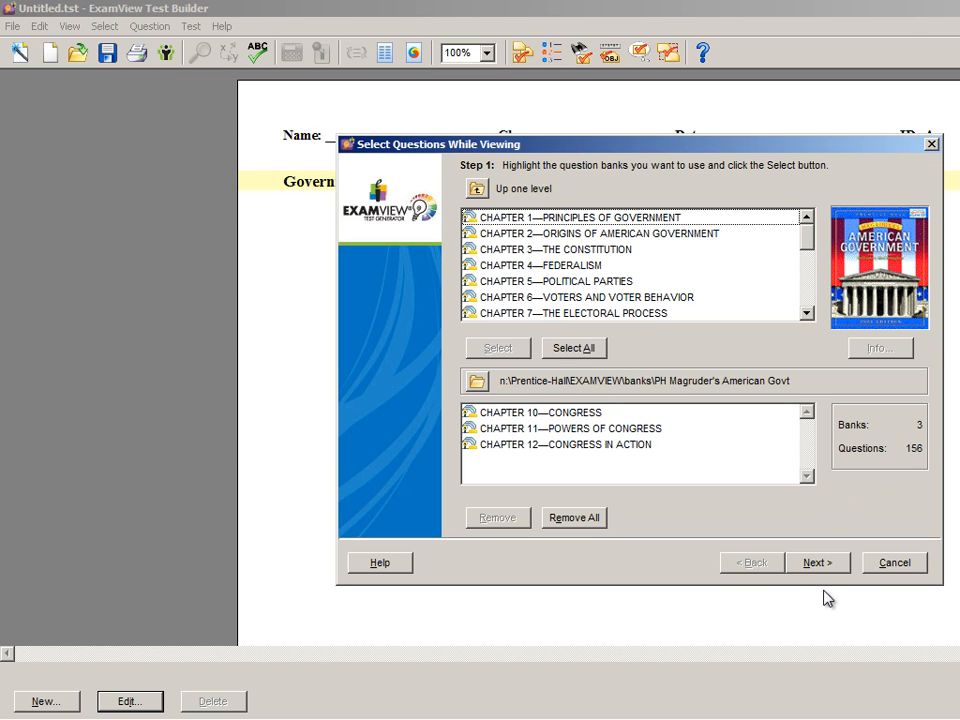
Proceed with the three Congress chapter banks to the view where their individual questions can be selected
{"action": "scroll", "coordinate": [819, 569], "scroll_direction": "down", "scroll_amount": 1}
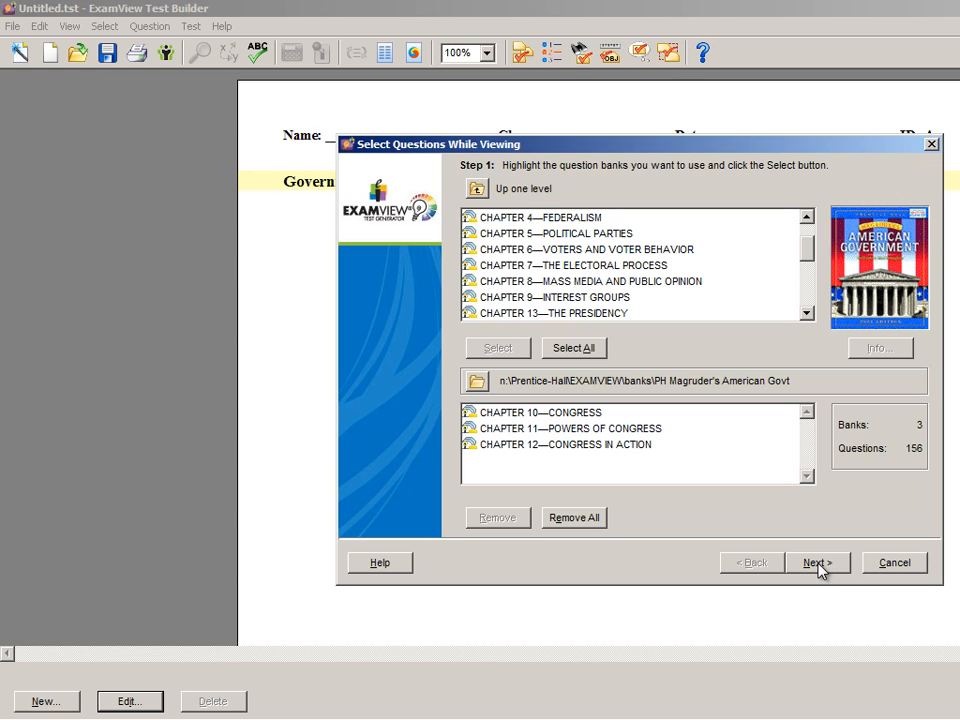
{"action": "left_click", "coordinate": [817, 563]}
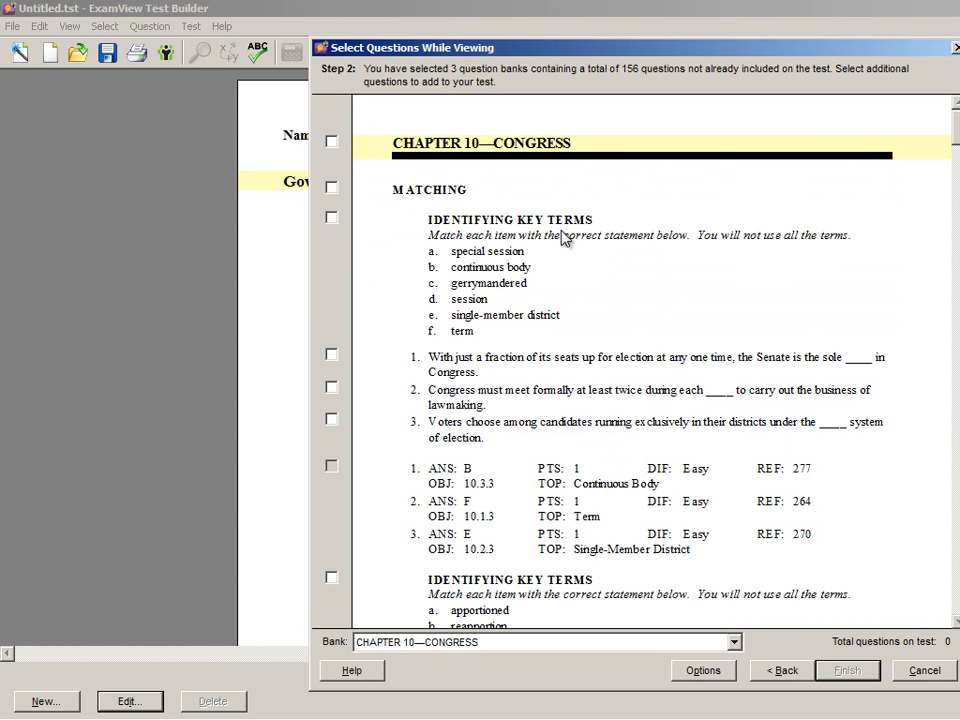
Try selecting and clearing the whole Chapter 10 bank, its Matching section, the first key-terms group and matching question 2
{"action": "left_click", "coordinate": [332, 142]}
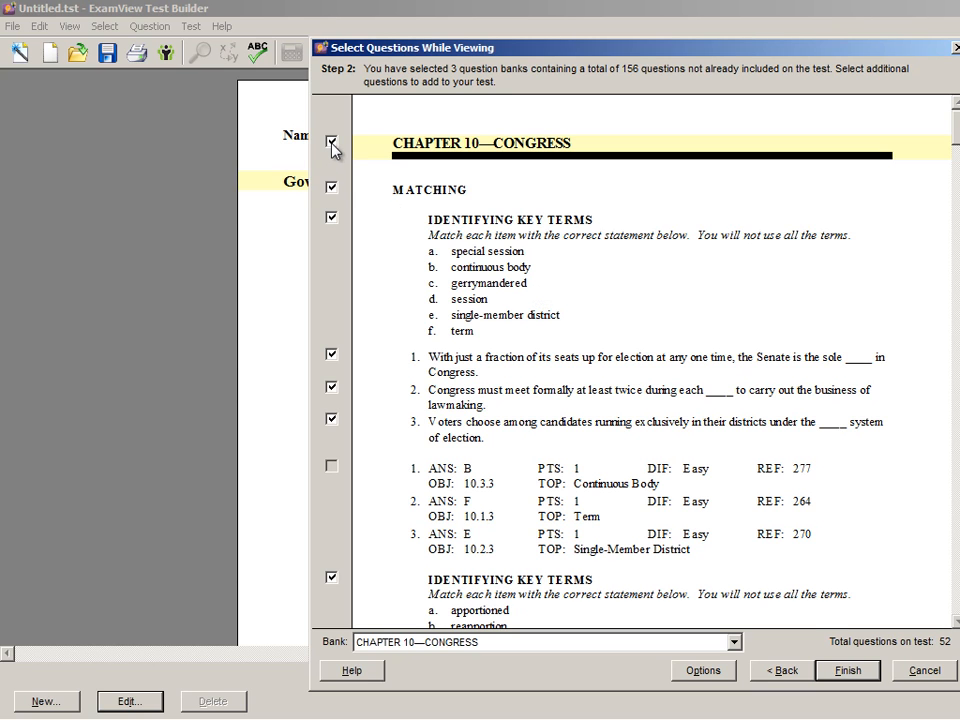
{"action": "left_click", "coordinate": [332, 142]}
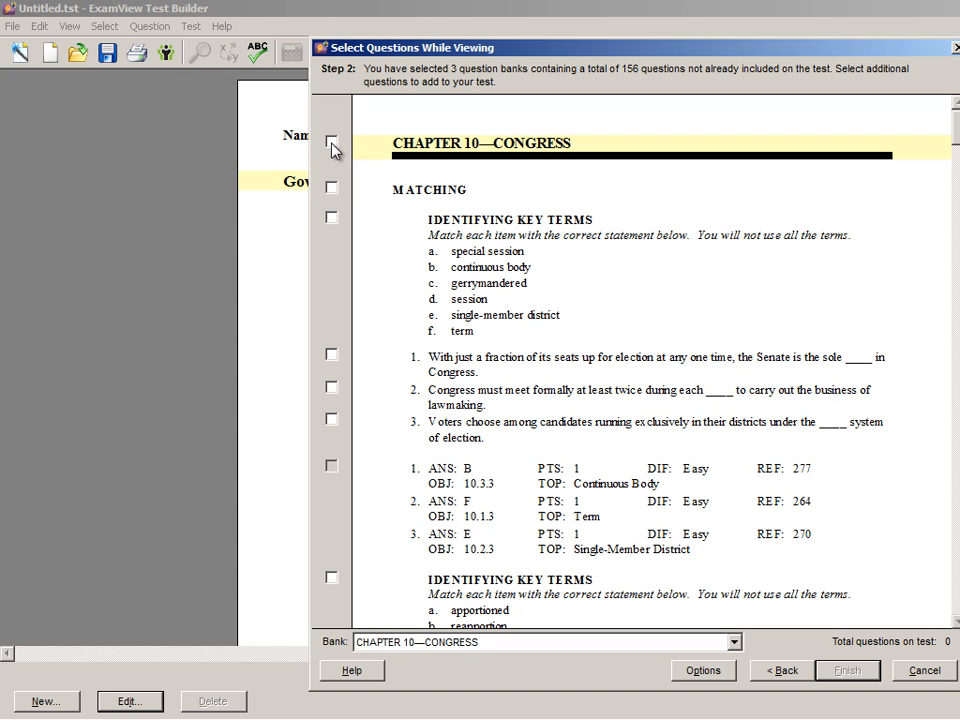
{"action": "left_click", "coordinate": [332, 188]}
{"action": "left_click", "coordinate": [332, 188]}
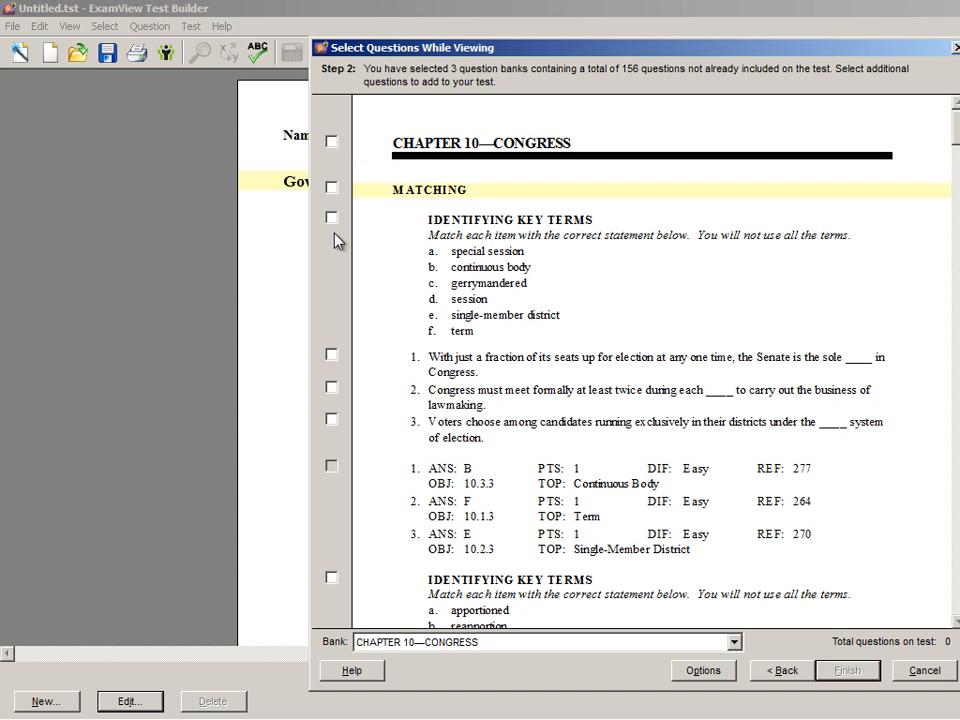
{"action": "left_click", "coordinate": [331, 216]}
{"action": "left_click", "coordinate": [331, 216]}
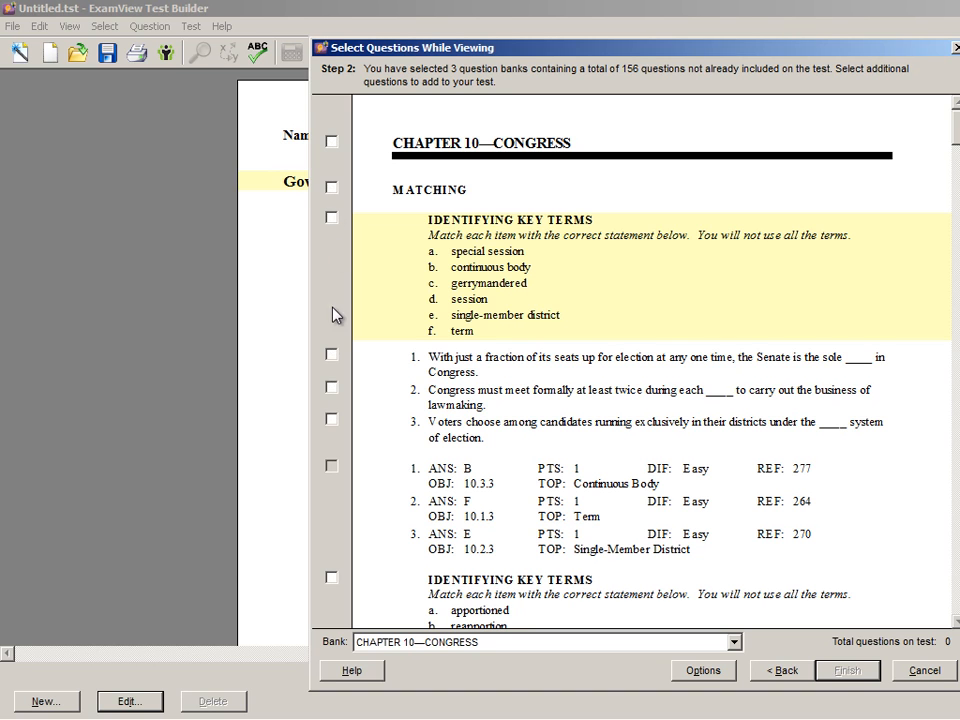
{"action": "left_click", "coordinate": [331, 388]}
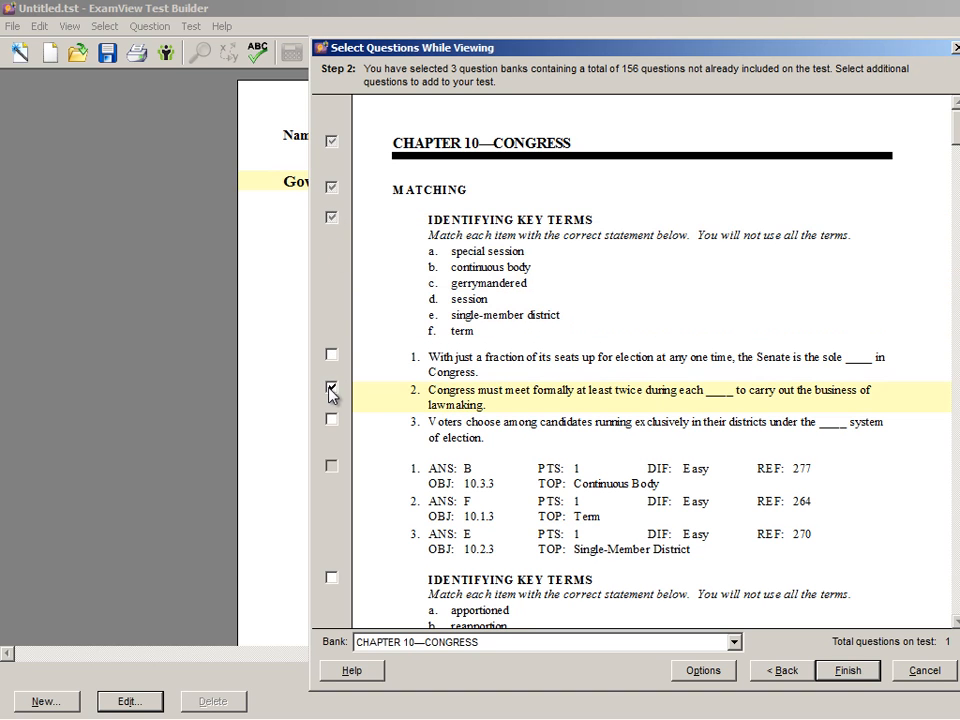
{"action": "left_click", "coordinate": [331, 388]}
Select multiple-choice questions 2 and 3 under Main Ideas in the Chapter 10—Congress bank
{"action": "scroll", "coordinate": [512, 522], "scroll_direction": "down", "scroll_amount": 3}
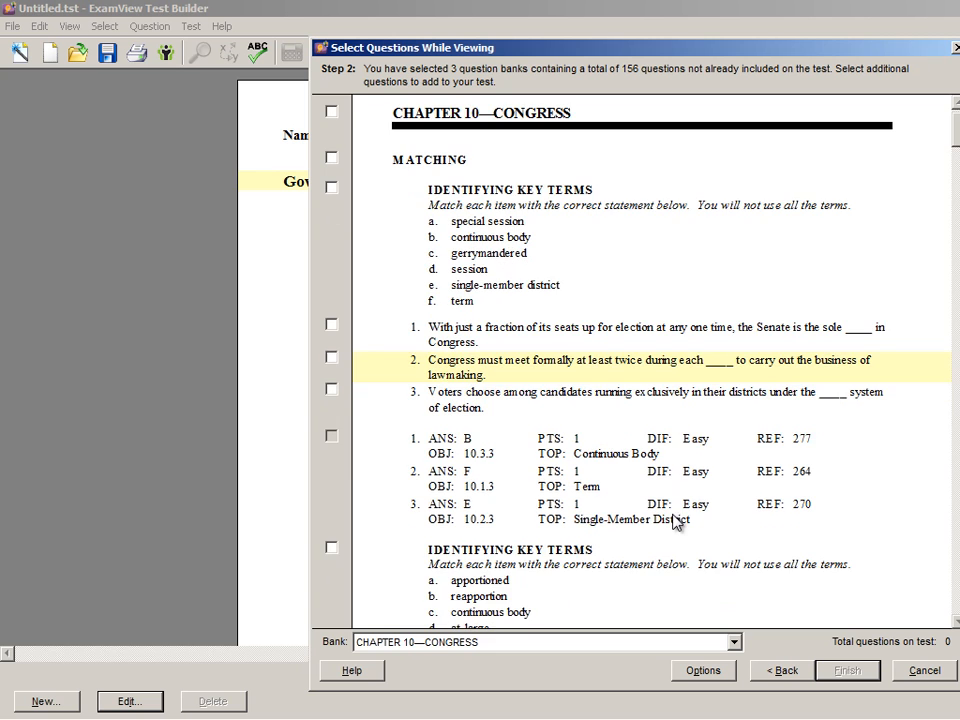
{"action": "scroll", "coordinate": [489, 437], "scroll_direction": "down", "scroll_amount": 12}
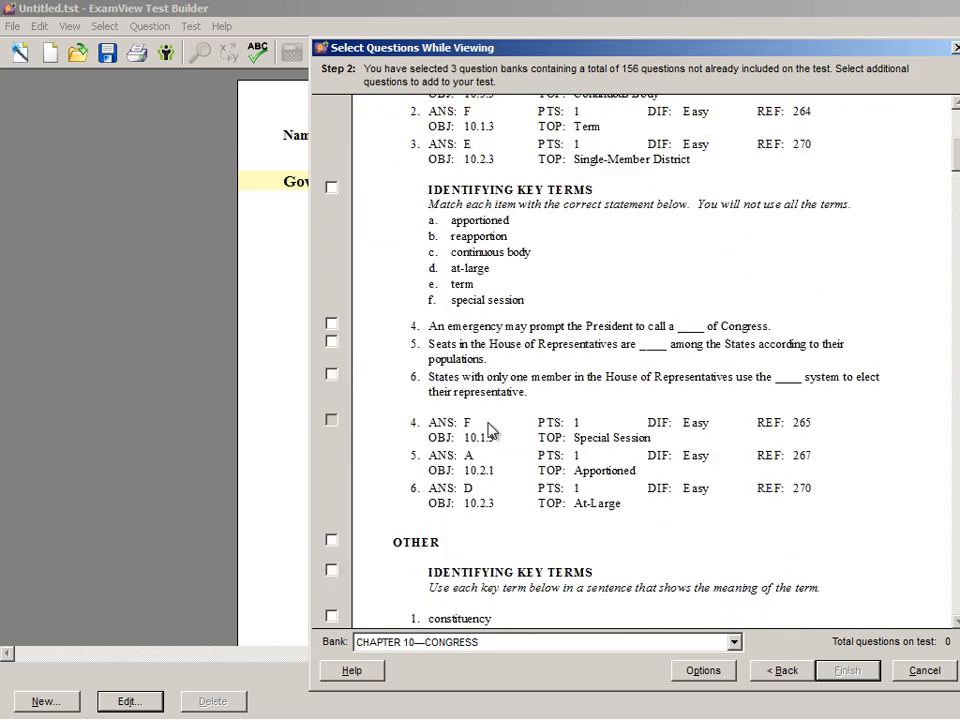
{"action": "scroll", "coordinate": [489, 430], "scroll_direction": "down", "scroll_amount": 1}
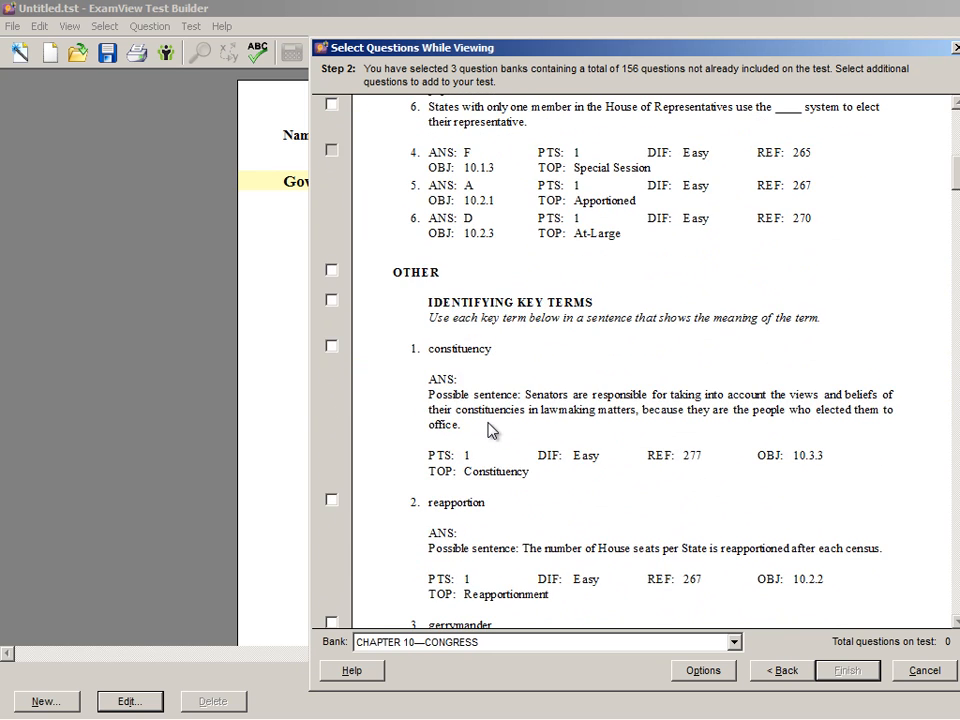
{"action": "scroll", "coordinate": [568, 364], "scroll_direction": "down", "scroll_amount": 15}
{"action": "scroll", "coordinate": [568, 381], "scroll_direction": "down", "scroll_amount": 7}
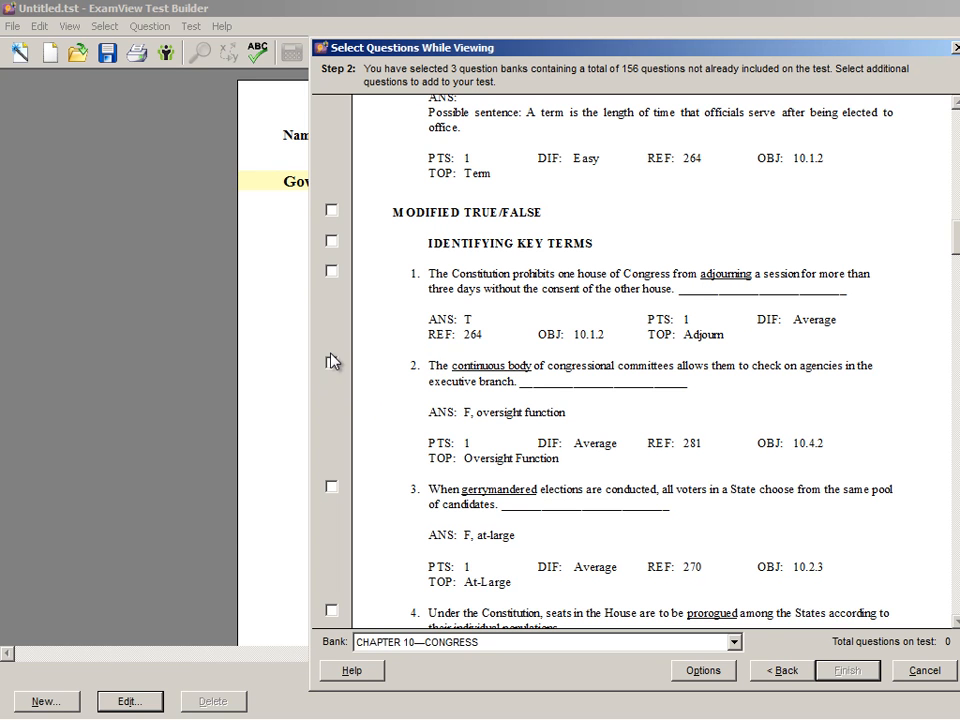
{"action": "scroll", "coordinate": [392, 360], "scroll_direction": "down", "scroll_amount": 20}
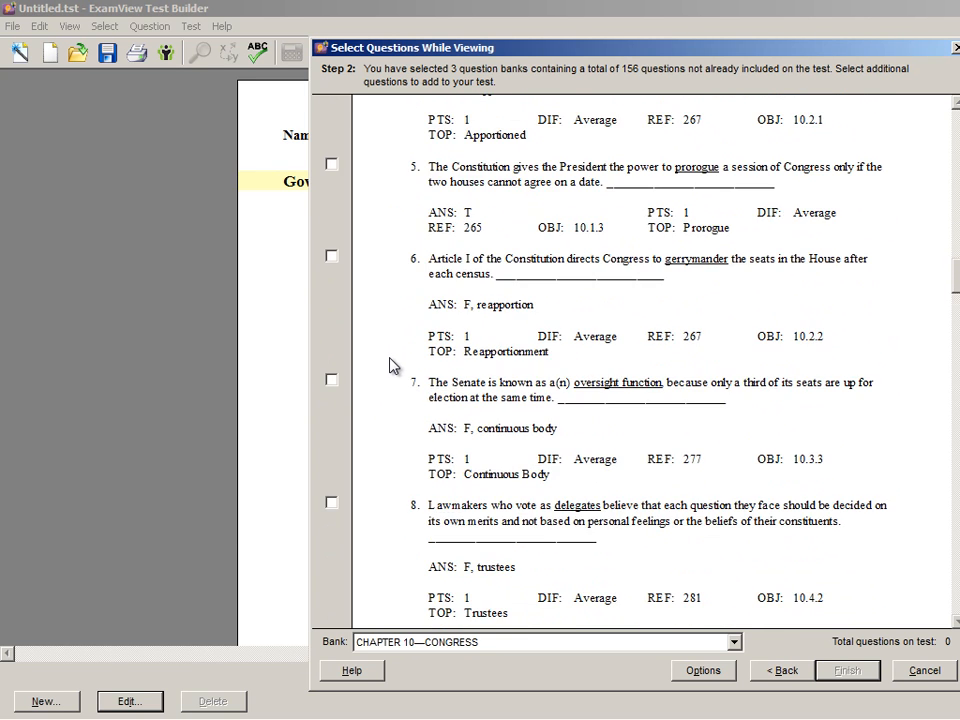
{"action": "scroll", "coordinate": [392, 364], "scroll_direction": "down", "scroll_amount": 5}
{"action": "left_click", "coordinate": [331, 278]}
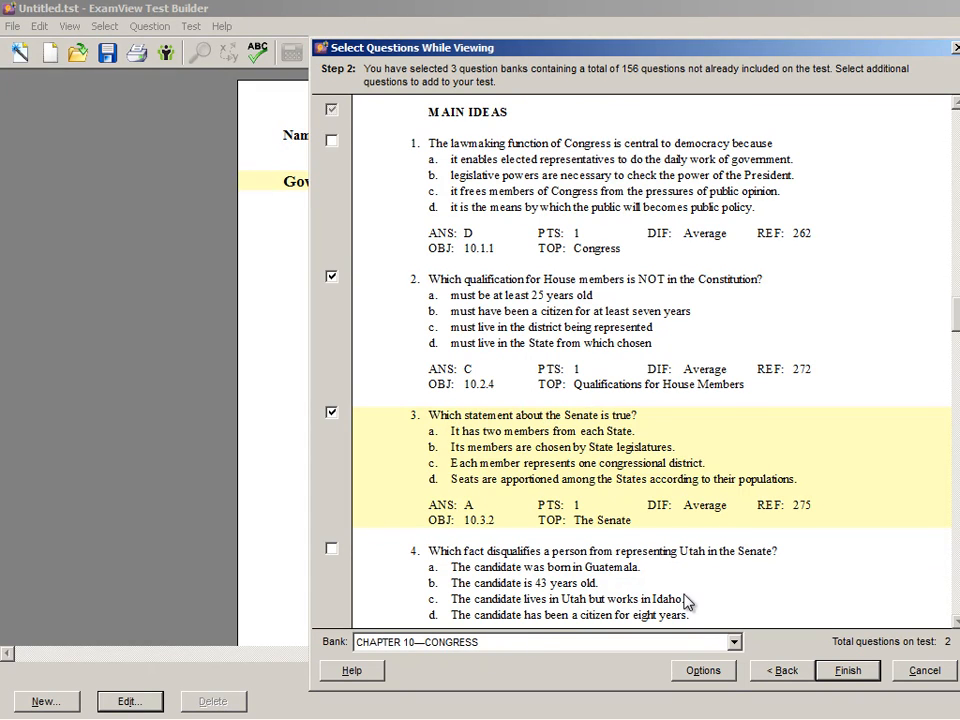
Try selecting essay question 2 in the Chapter 10 bank, on why the Framers established a bicameral Congress
{"action": "scroll", "coordinate": [553, 531], "scroll_direction": "down", "scroll_amount": 15}
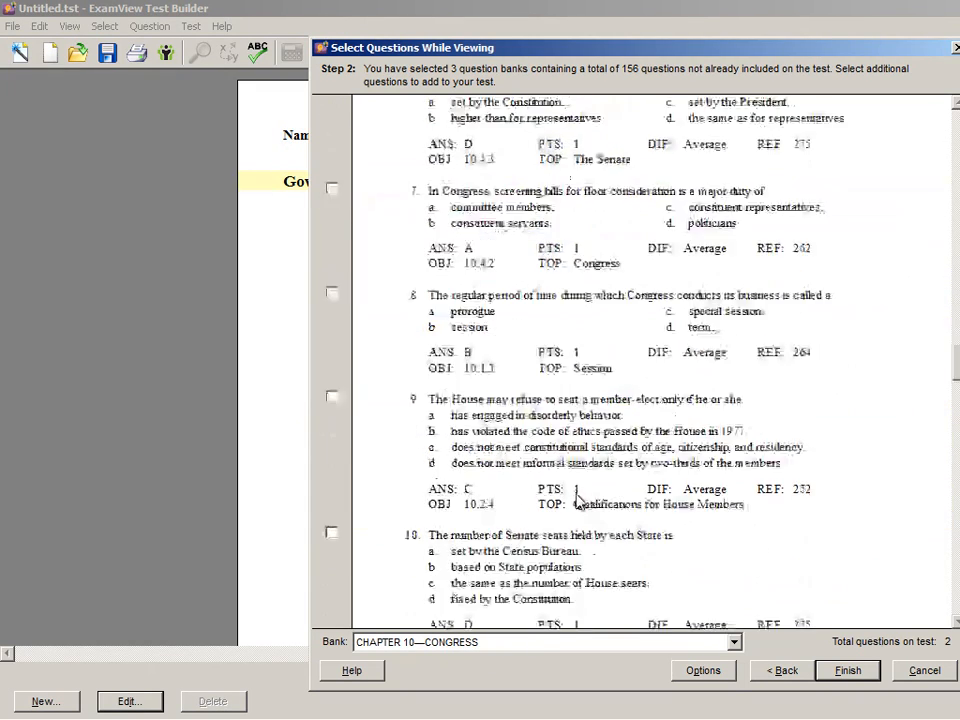
{"action": "scroll", "coordinate": [577, 500], "scroll_direction": "down", "scroll_amount": 20}
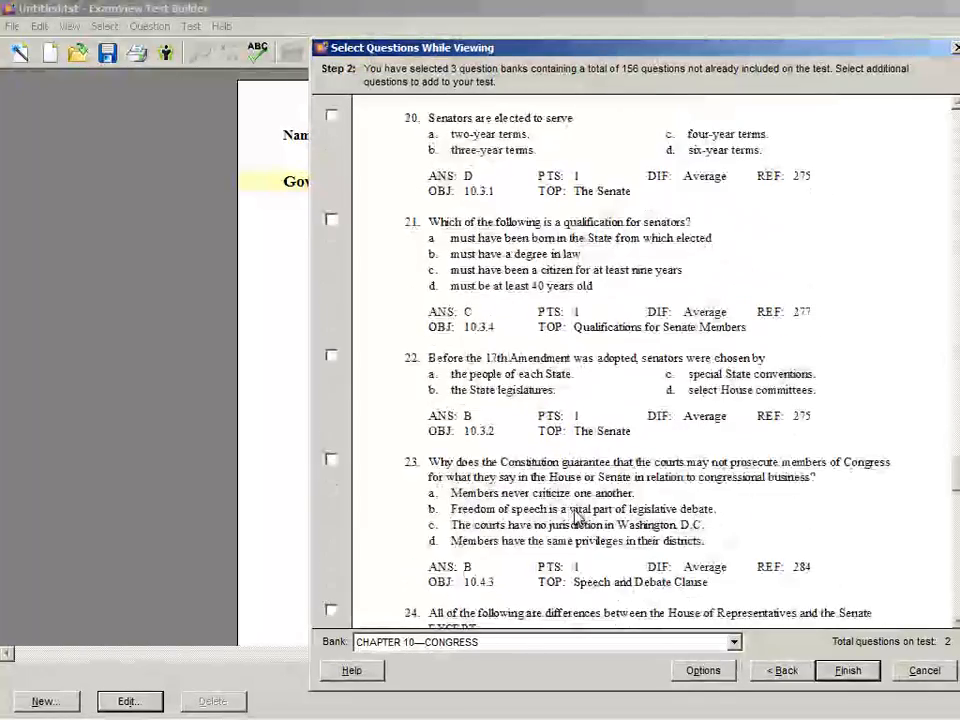
{"action": "scroll", "coordinate": [577, 517], "scroll_direction": "down", "scroll_amount": 10}
{"action": "scroll", "coordinate": [590, 532], "scroll_direction": "down", "scroll_amount": 20}
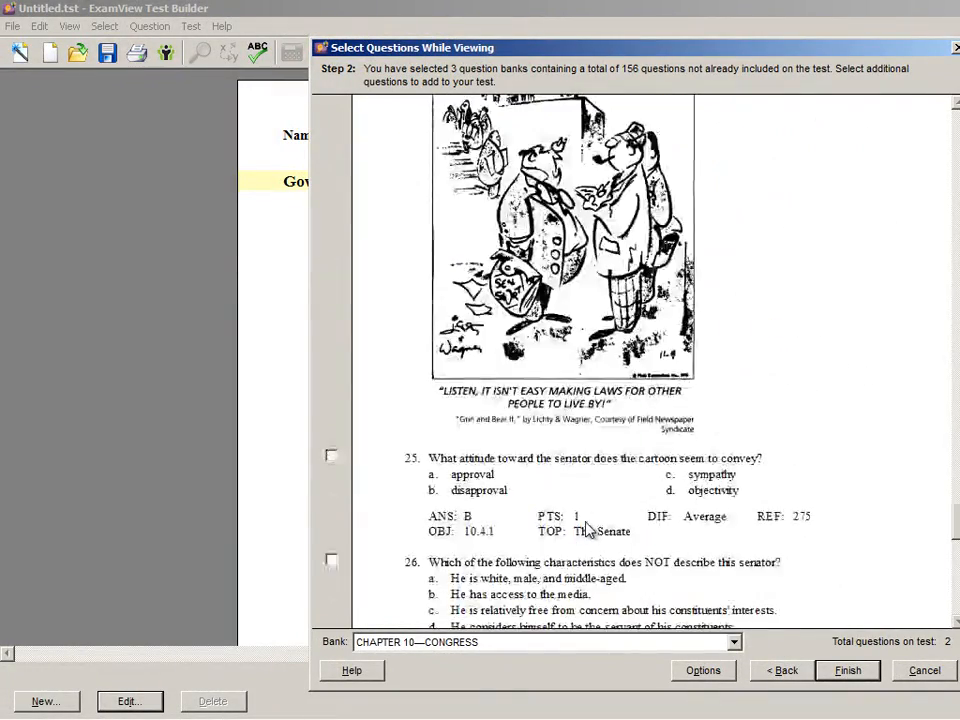
{"action": "scroll", "coordinate": [590, 508], "scroll_direction": "down", "scroll_amount": 5}
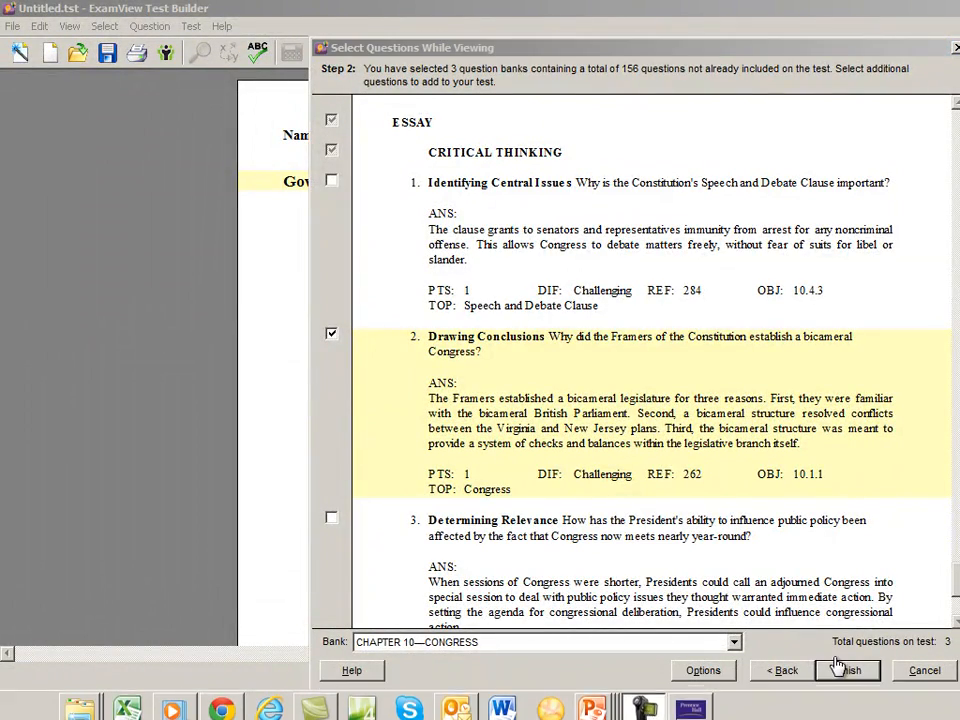
Review the Chapter 10 essay, political-cartoon and multiple-choice questions and check which ones are selected
{"action": "scroll", "coordinate": [953, 556], "scroll_direction": "down", "scroll_amount": 5}
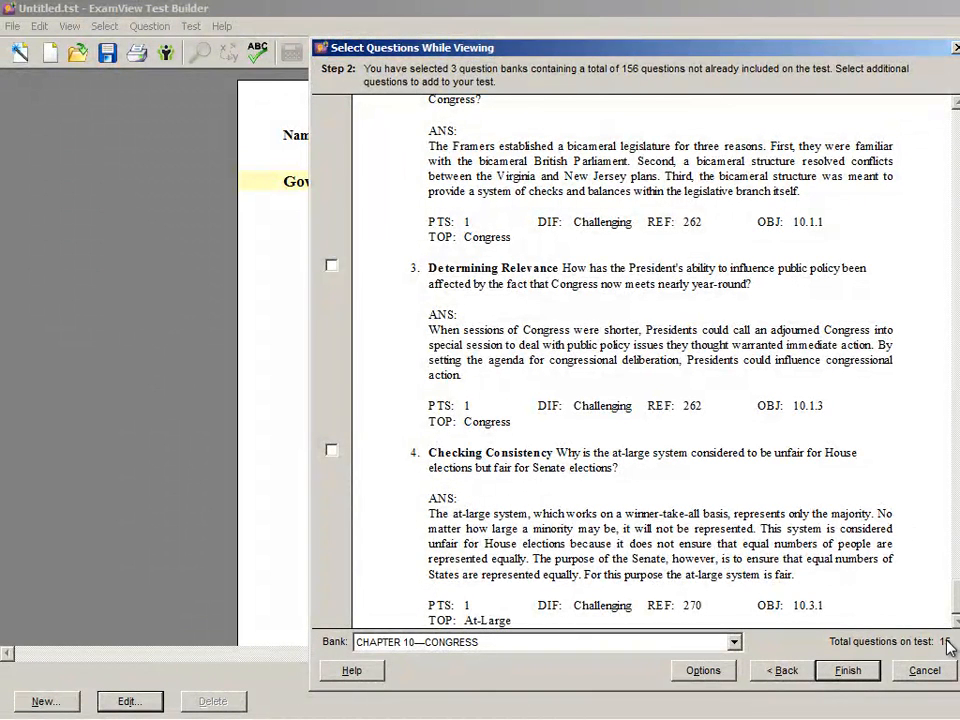
{"action": "scroll", "coordinate": [667, 481], "scroll_direction": "up", "scroll_amount": 10}
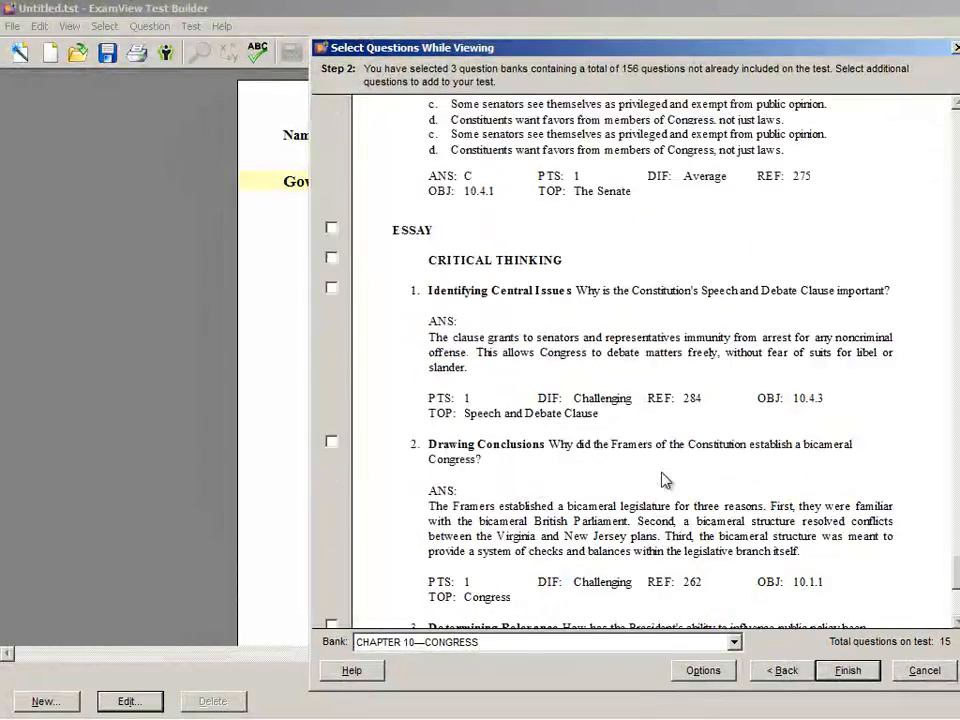
{"action": "scroll", "coordinate": [667, 478], "scroll_direction": "up", "scroll_amount": 15}
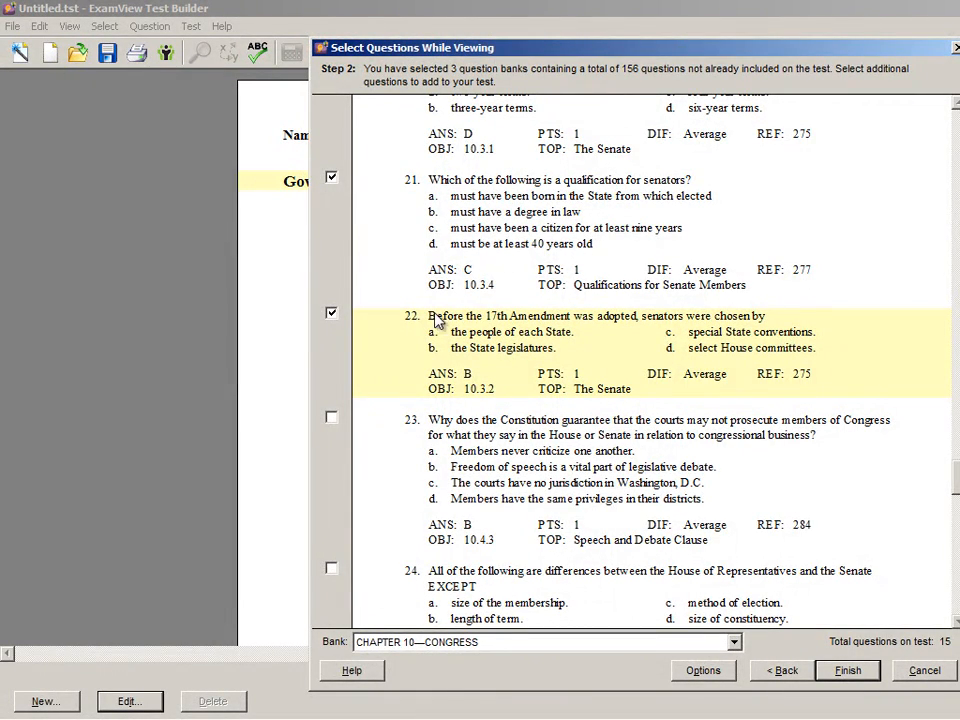
{"action": "left_click", "coordinate": [492, 248]}
{"action": "scroll", "coordinate": [551, 400], "scroll_direction": "down", "scroll_amount": 8}
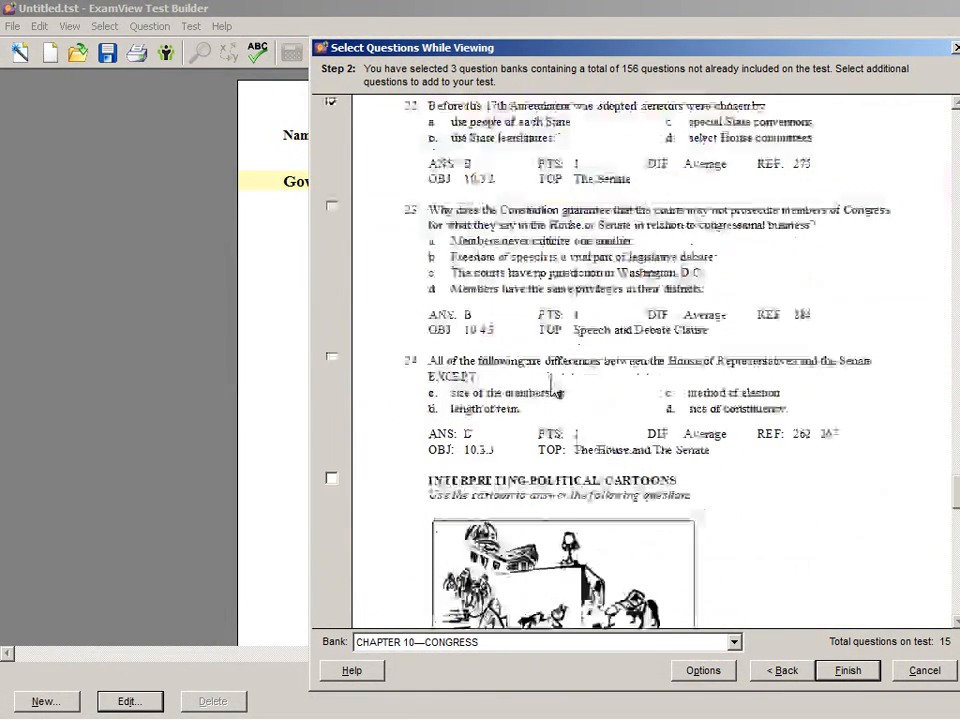
{"action": "scroll", "coordinate": [551, 400], "scroll_direction": "down", "scroll_amount": 5}
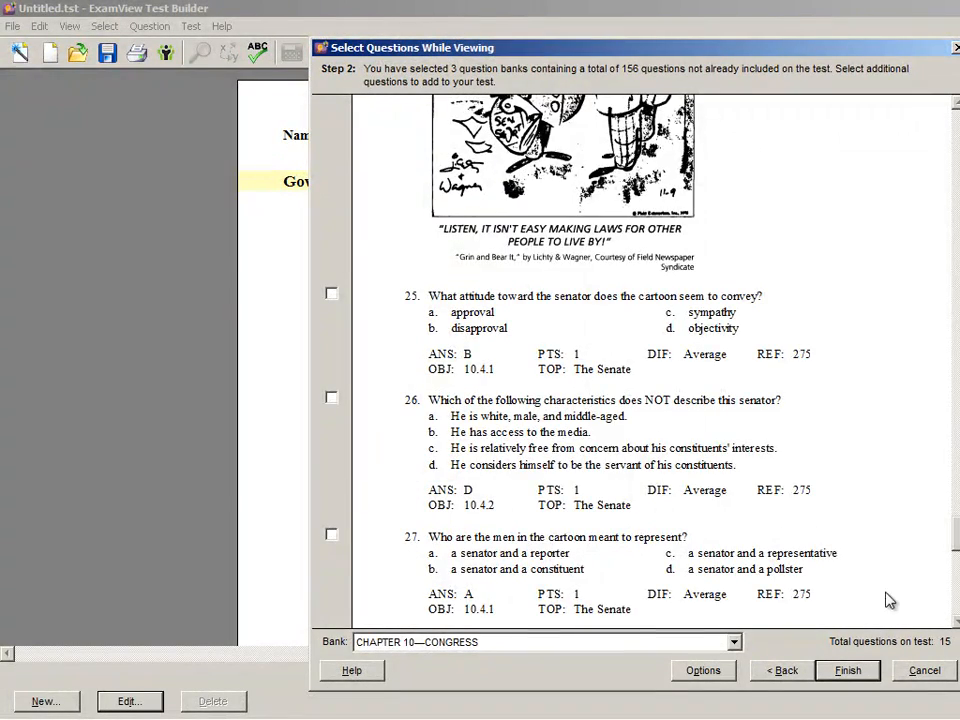
{"action": "scroll", "coordinate": [720, 452], "scroll_direction": "down", "scroll_amount": 3}
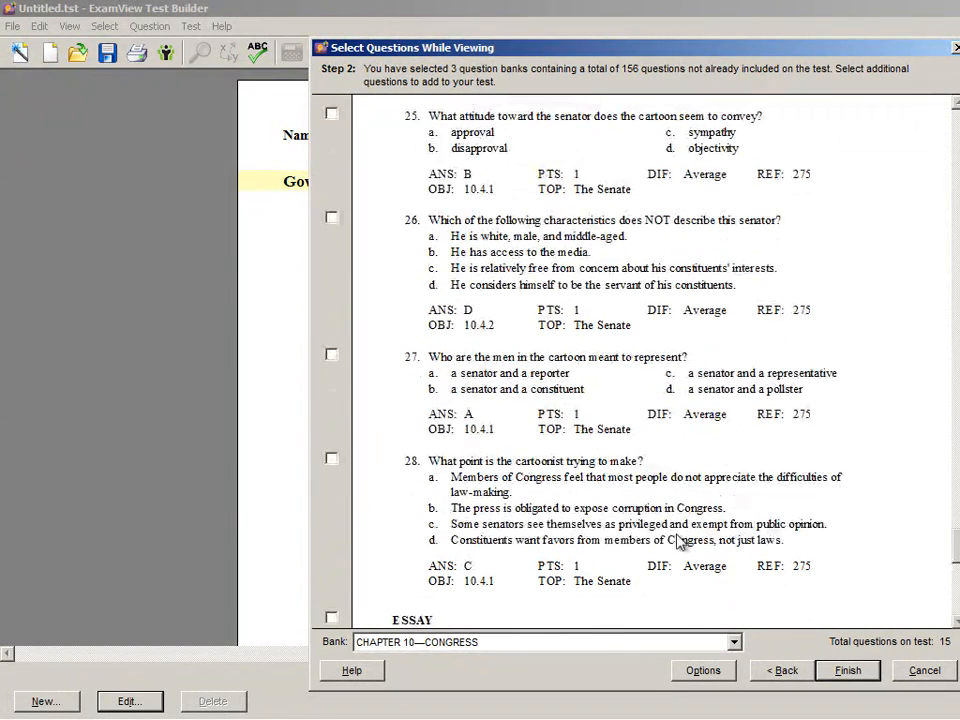
Switch to the Chapter 11—Powers of Congress bank and select multiple-choice questions from it, including questions 22 and 23
{"action": "left_click", "coordinate": [735, 642]}
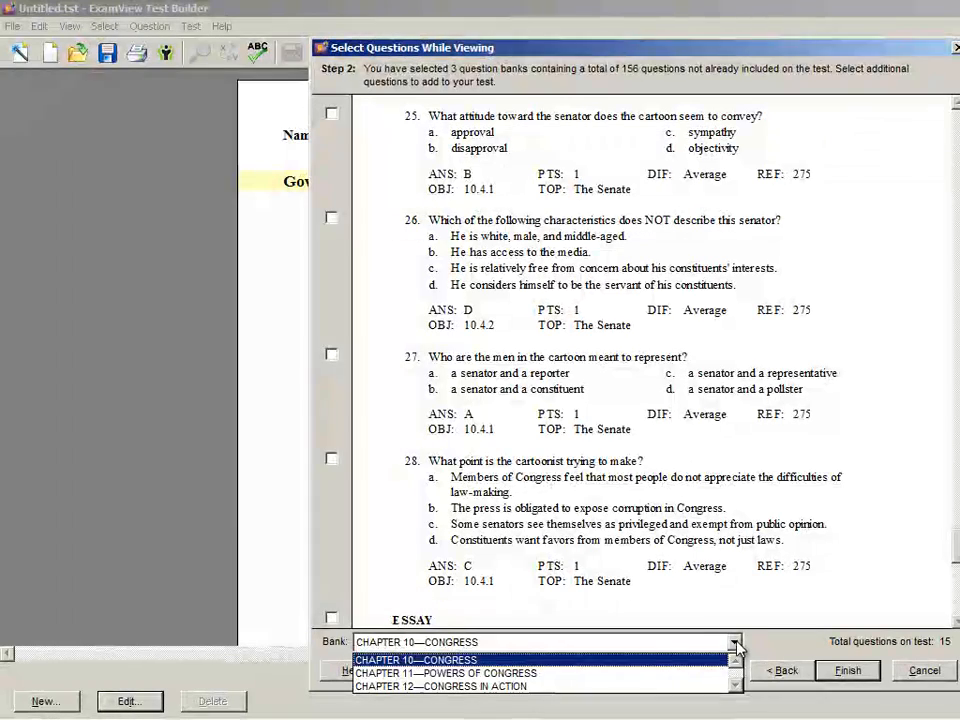
{"action": "left_click", "coordinate": [518, 674]}
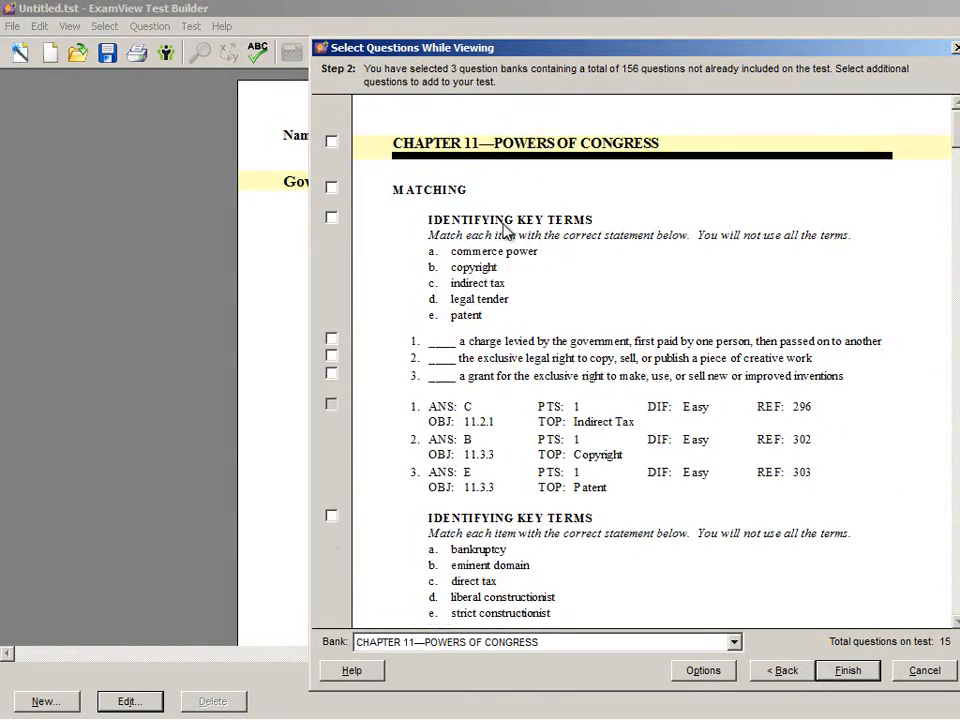
{"action": "scroll", "coordinate": [386, 221], "scroll_direction": "down", "scroll_amount": 15}
{"action": "scroll", "coordinate": [617, 313], "scroll_direction": "down", "scroll_amount": 15}
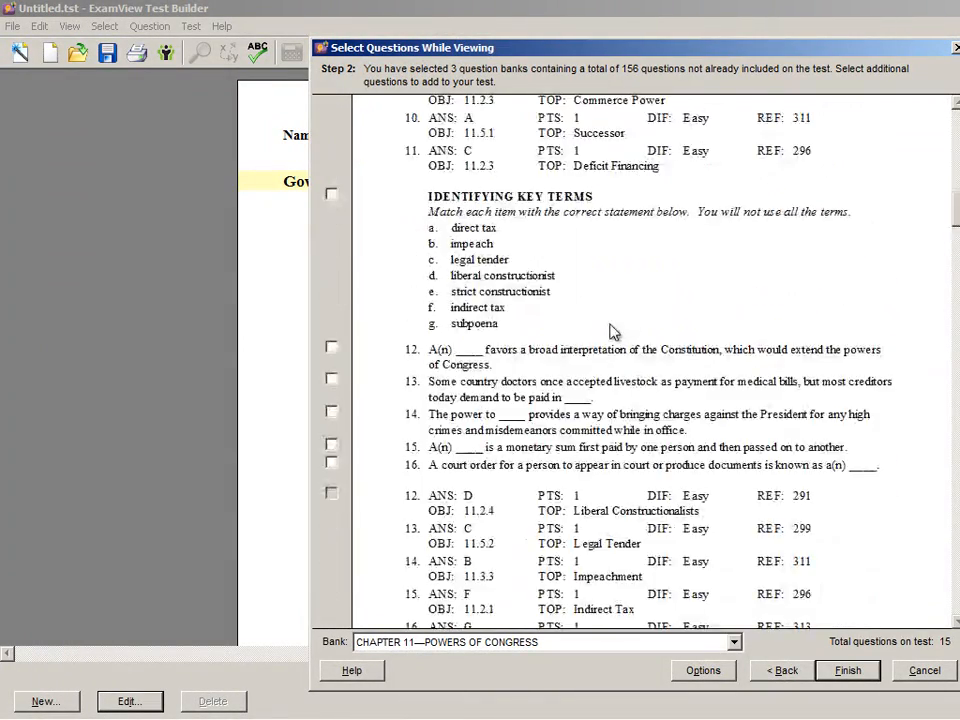
{"action": "scroll", "coordinate": [607, 340], "scroll_direction": "down", "scroll_amount": 5}
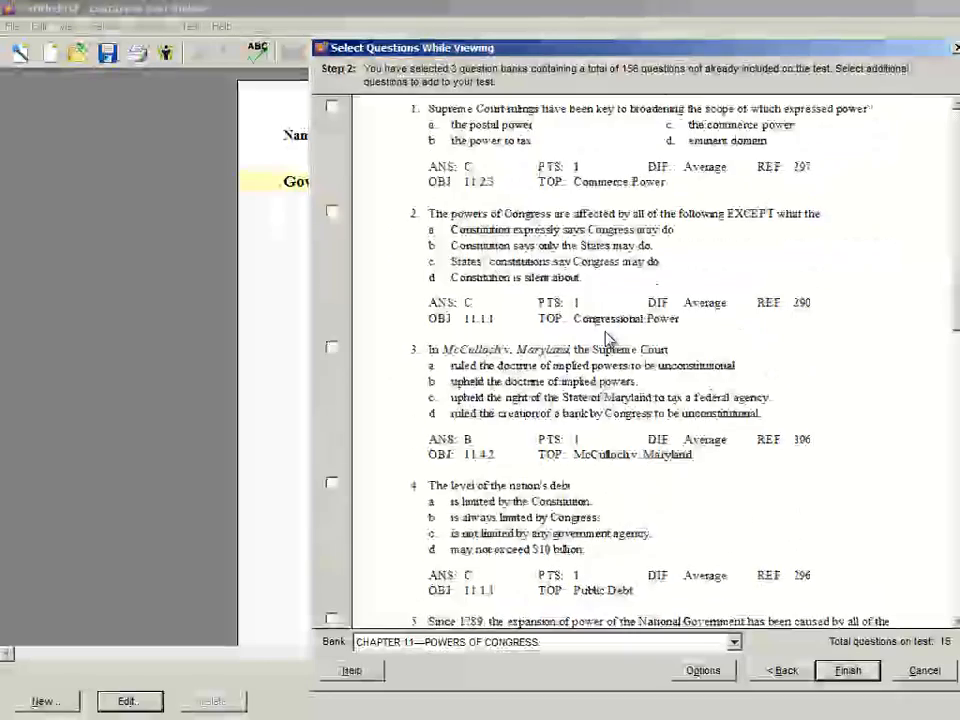
{"action": "scroll", "coordinate": [607, 336], "scroll_direction": "up", "scroll_amount": 1}
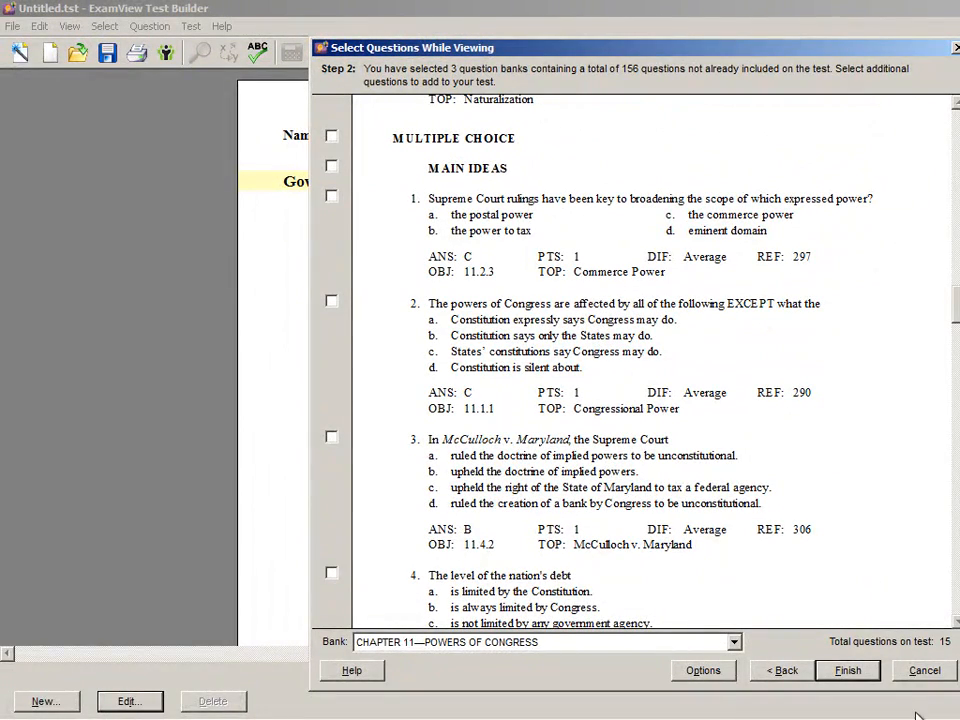
{"action": "mouse_move", "coordinate": [918, 718]}
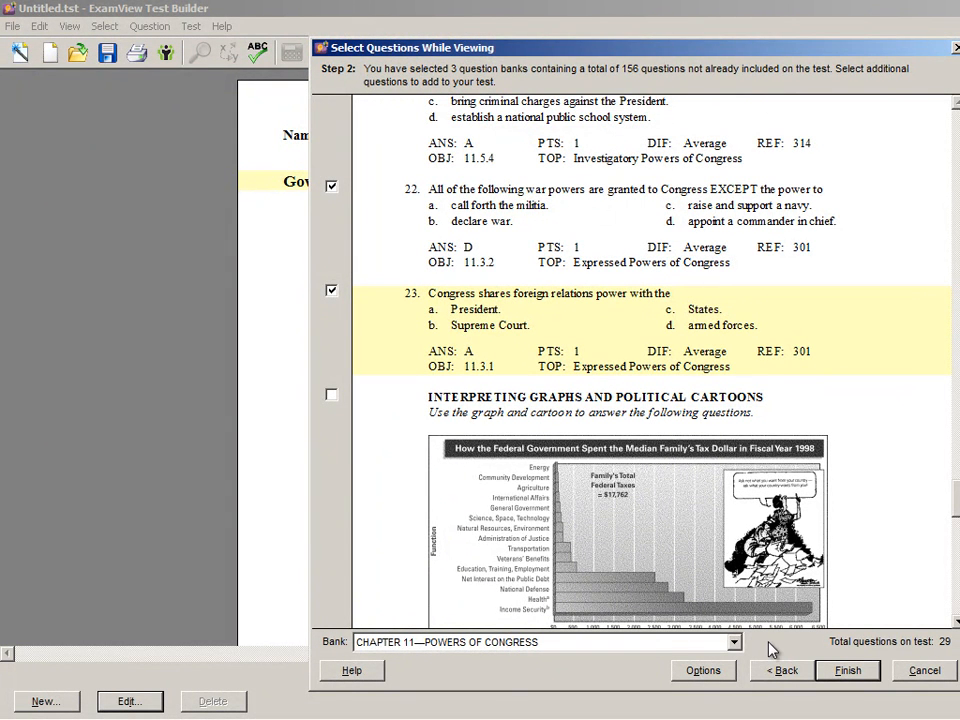
Switch to the Chapter 12—Congress in Action question bank
{"action": "left_click", "coordinate": [735, 644]}
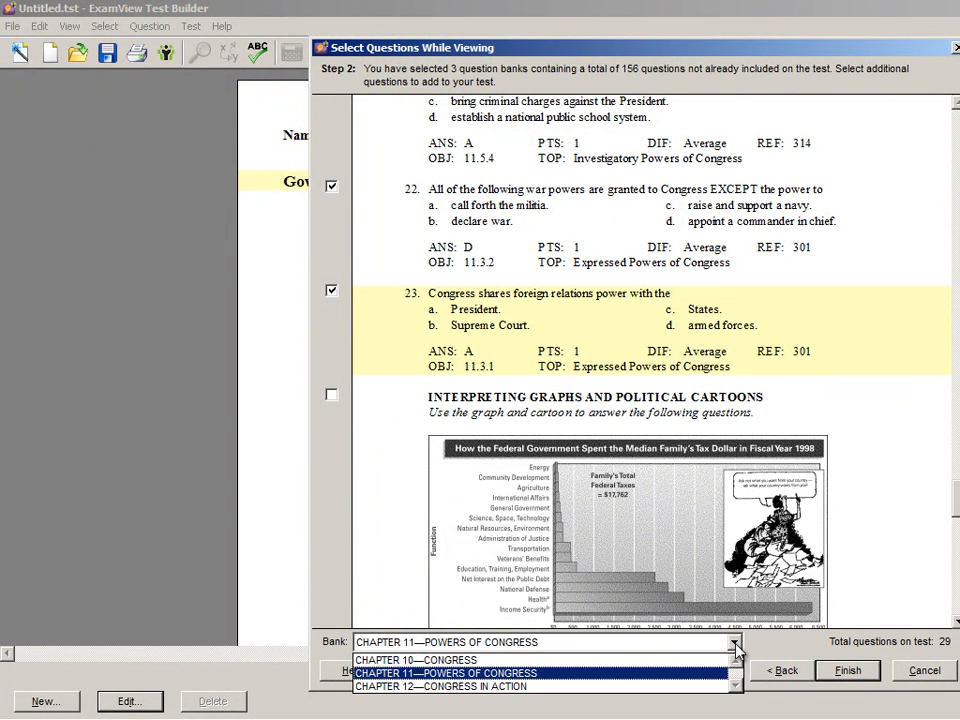
{"action": "left_click", "coordinate": [510, 687]}
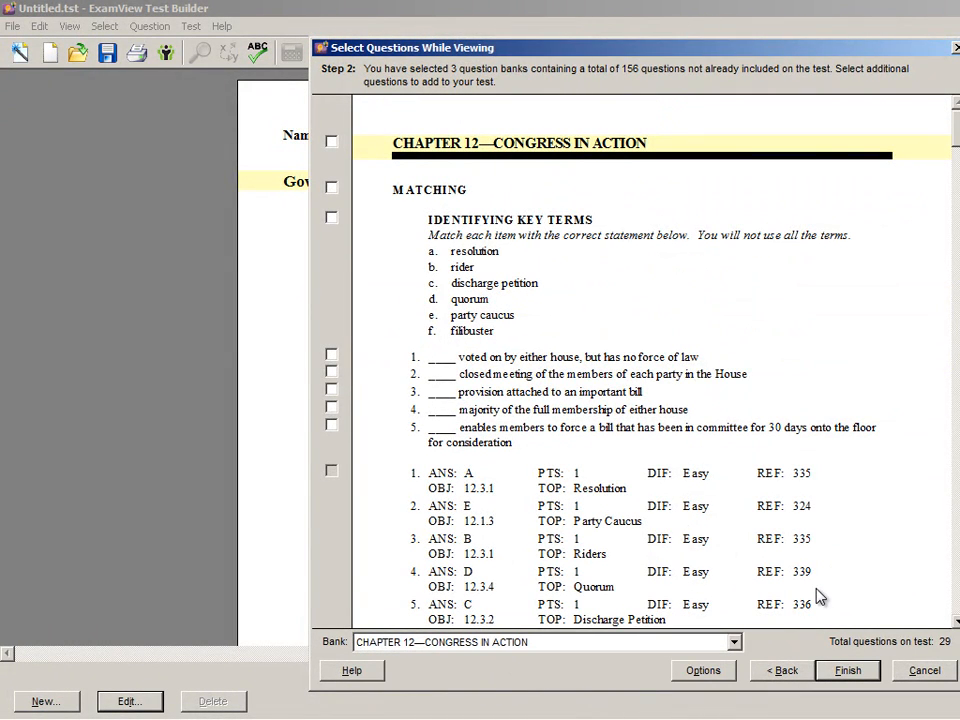
{"action": "key", "text": "alt+Tab"}
{"action": "key", "text": "Tab"}
{"action": "key", "text": "Tab"}
{"action": "key", "text": "Tab"}
{"action": "key", "text": "Tab"}
{"action": "key", "text": "Tab"}
{"action": "key", "text": "Tab"}
{"action": "key", "text": "Tab"}
{"action": "key", "text": "Tab"}
{"action": "key", "text": "Tab"}
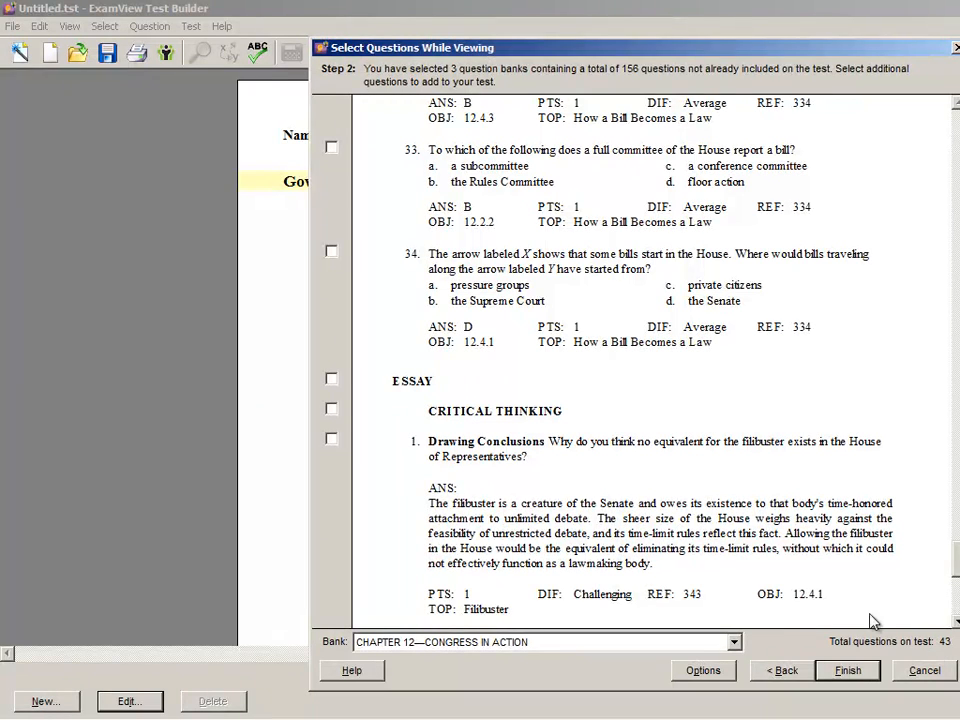
Finish the question selection so the chosen questions from all three Congress chapters are placed on the test
{"action": "left_click", "coordinate": [846, 671]}
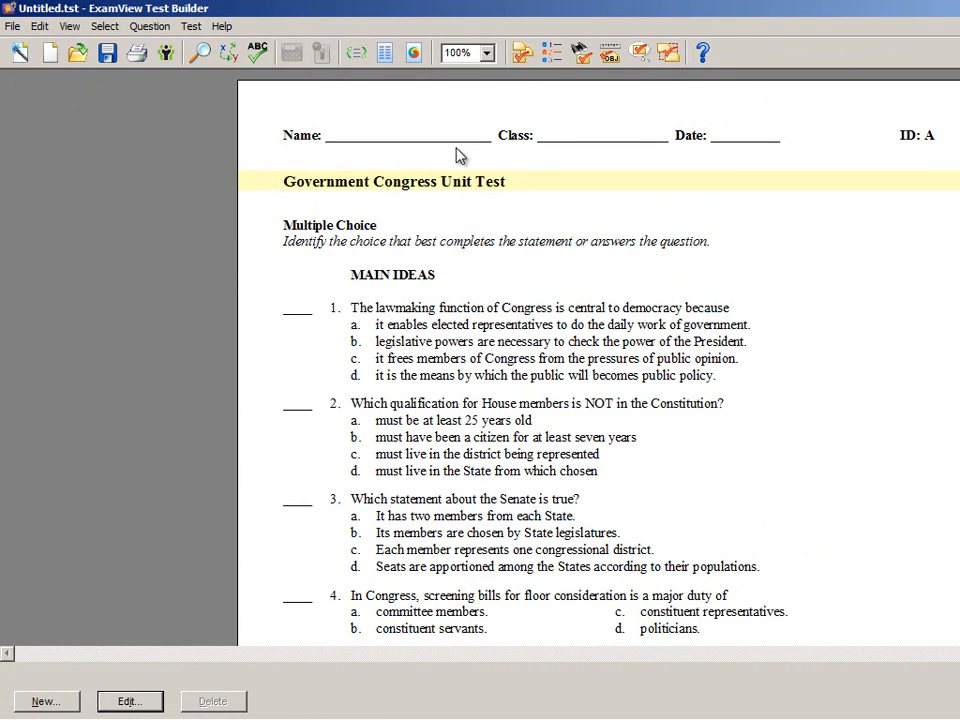
Set the test layout's extra space between questions to 12 pt
{"action": "left_click", "coordinate": [192, 30]}
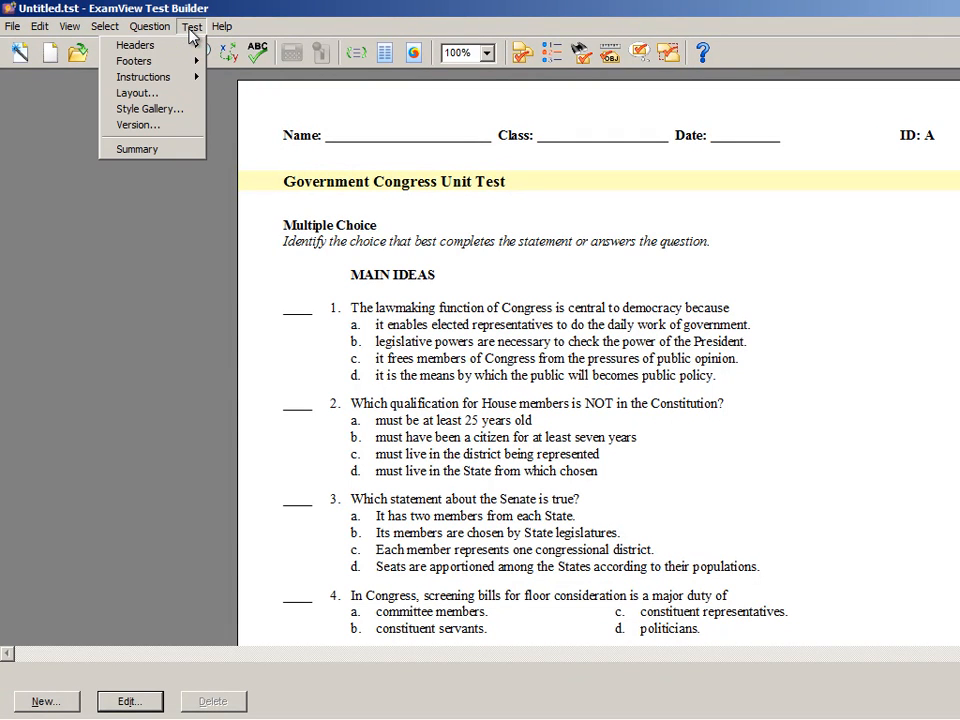
{"action": "left_click", "coordinate": [137, 93]}
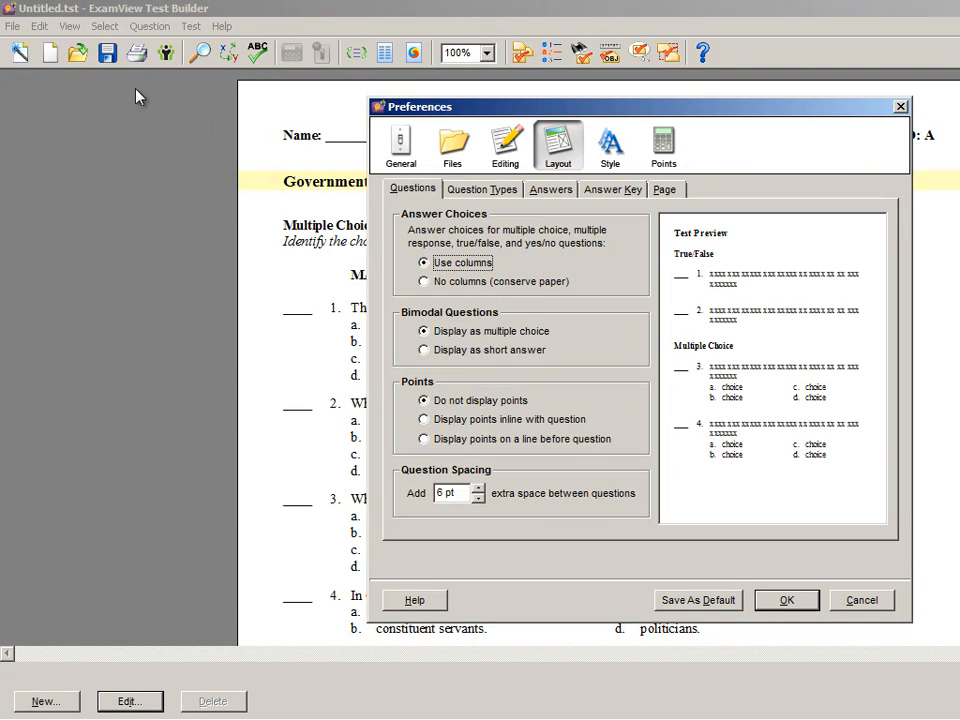
{"action": "left_click", "coordinate": [481, 488]}
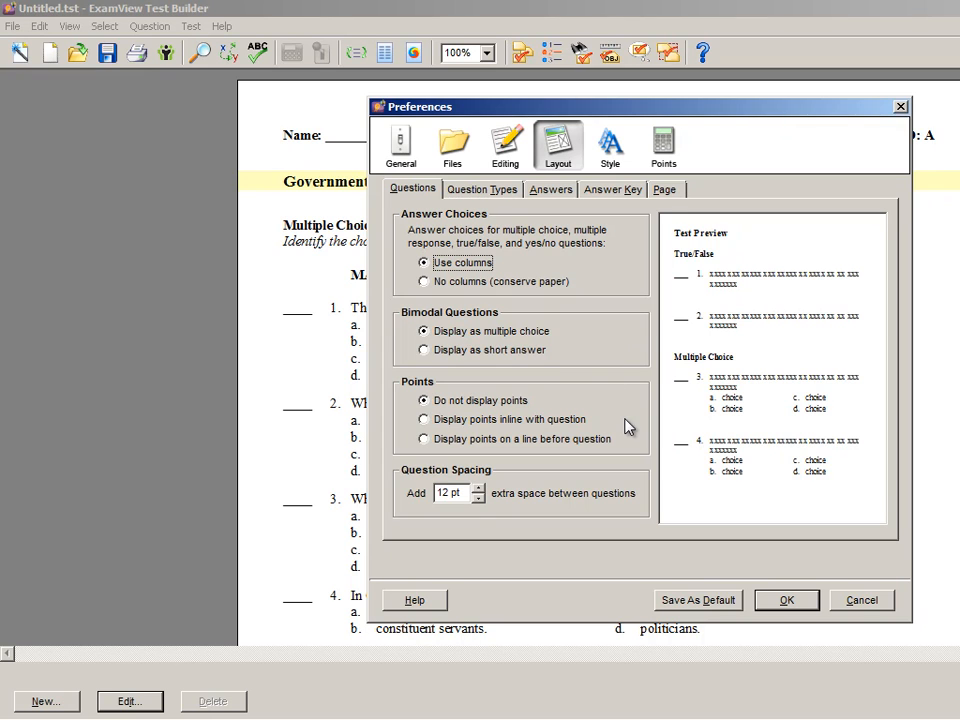
{"action": "left_click", "coordinate": [787, 600]}
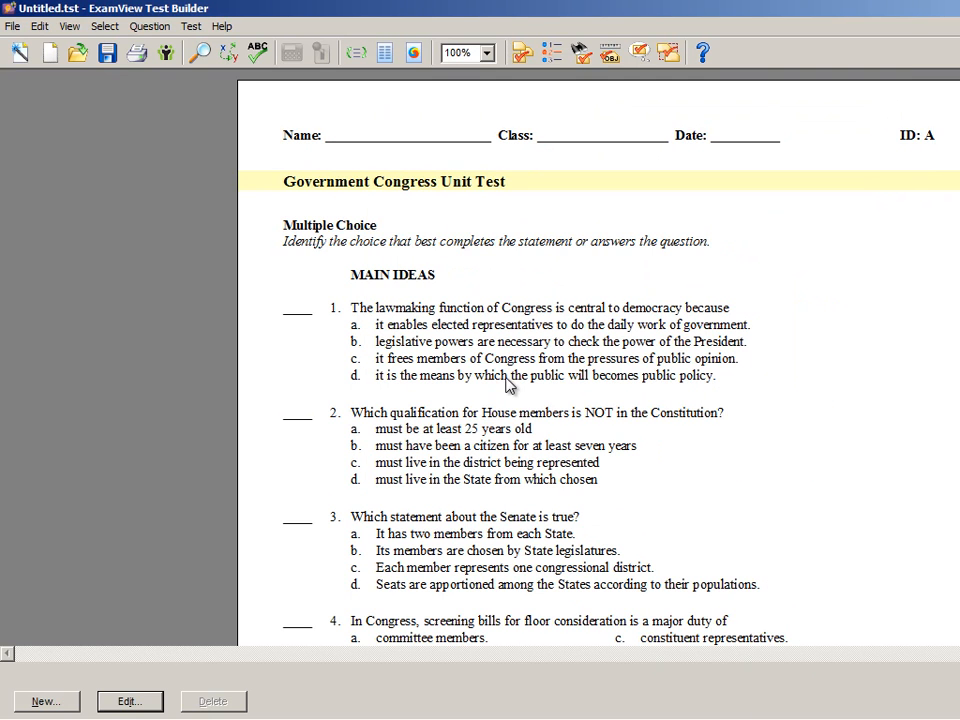
Review the question spacing and page flow across the whole test, through to the answer section
{"action": "scroll", "coordinate": [480, 463], "scroll_direction": "down", "scroll_amount": 10}
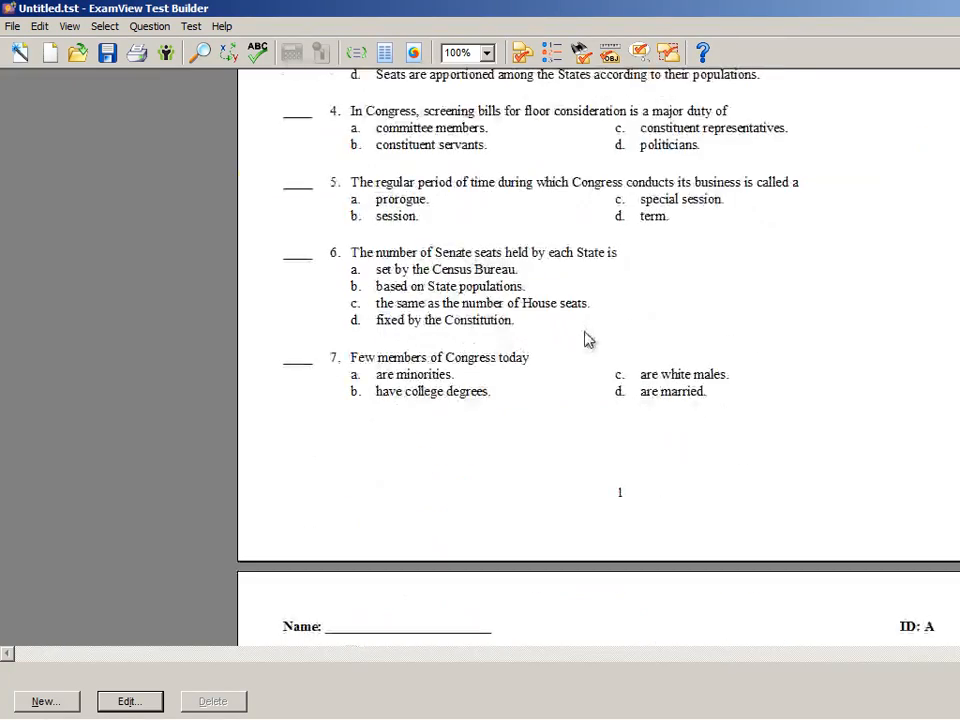
{"action": "scroll", "coordinate": [588, 340], "scroll_direction": "down", "scroll_amount": 20}
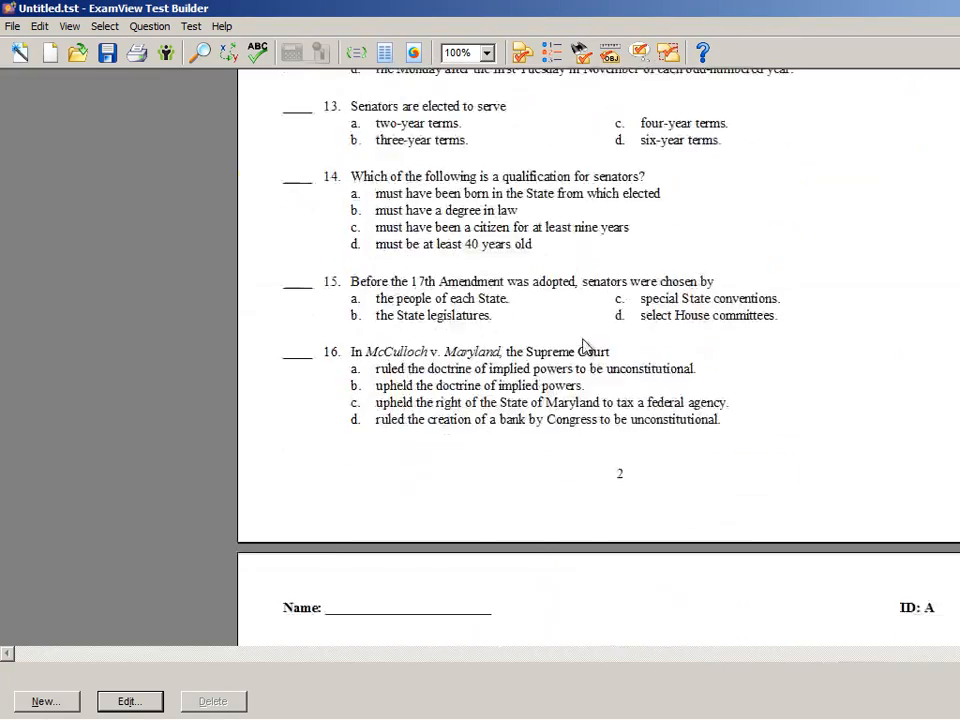
{"action": "scroll", "coordinate": [588, 348], "scroll_direction": "down", "scroll_amount": 20}
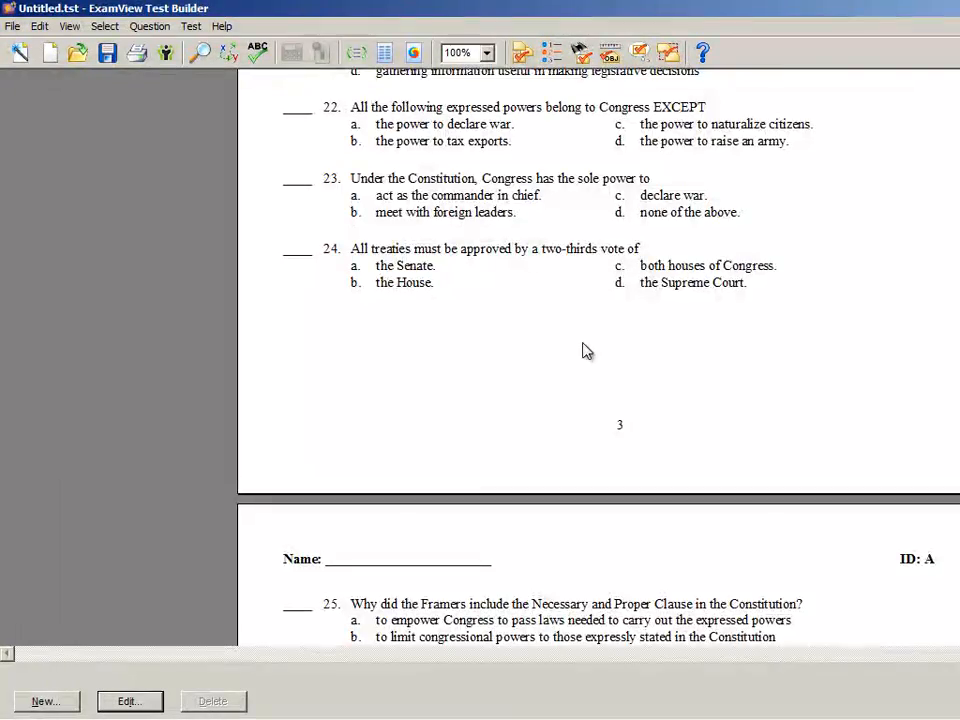
{"action": "scroll", "coordinate": [586, 350], "scroll_direction": "down", "scroll_amount": 20}
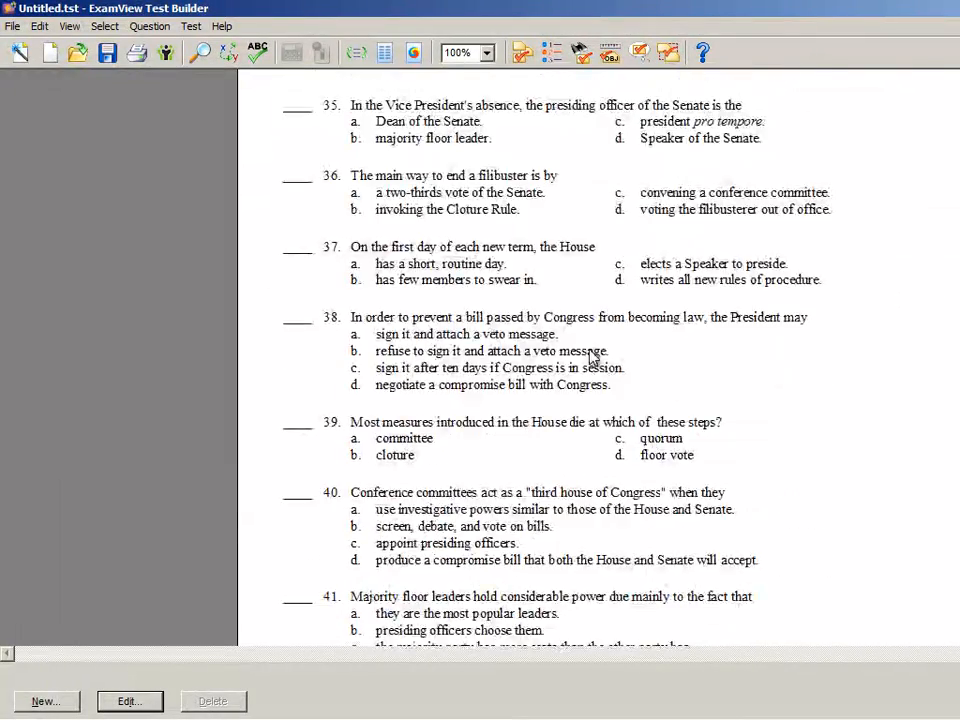
{"action": "scroll", "coordinate": [590, 360], "scroll_direction": "down", "scroll_amount": 11}
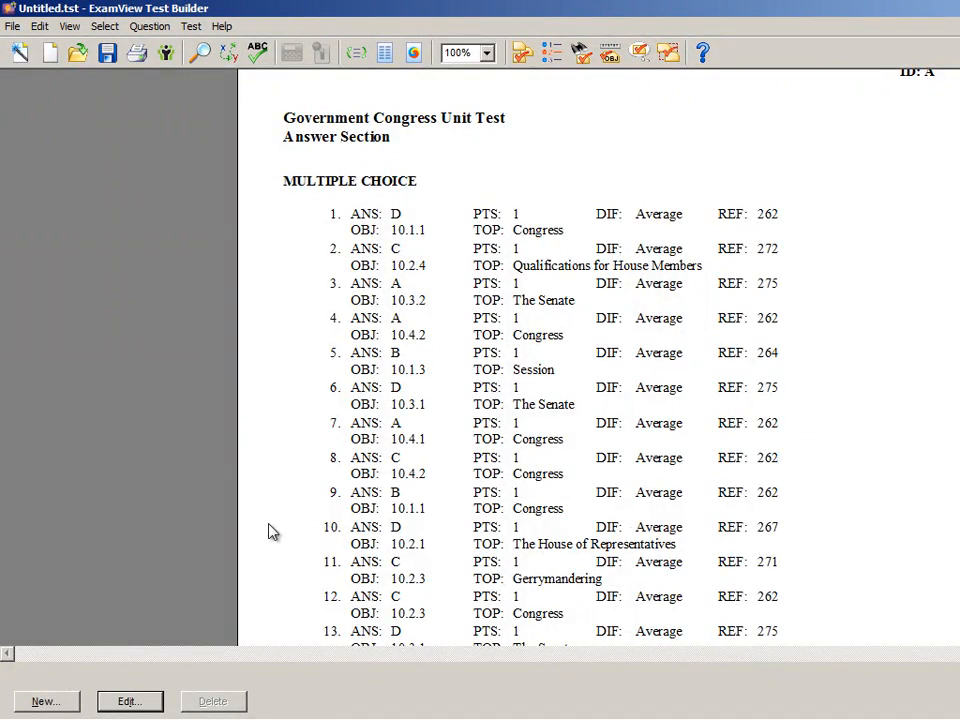
{"action": "scroll", "coordinate": [321, 452], "scroll_direction": "up", "scroll_amount": 10}
{"action": "scroll", "coordinate": [382, 451], "scroll_direction": "up", "scroll_amount": 5}
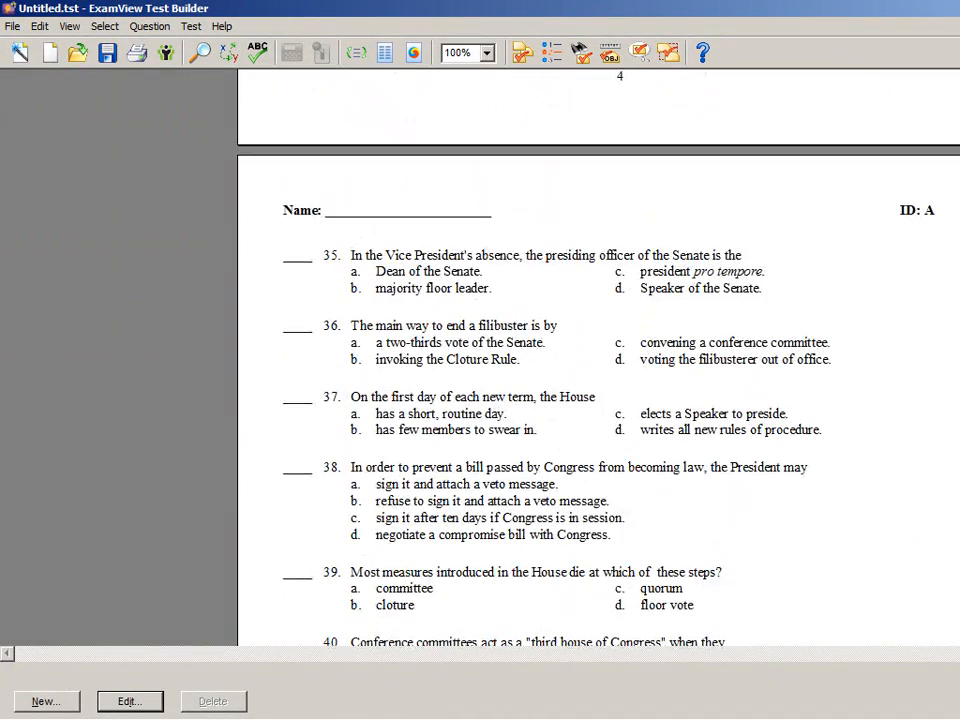
{"action": "scroll", "coordinate": [598, 357], "scroll_direction": "up", "scroll_amount": 20}
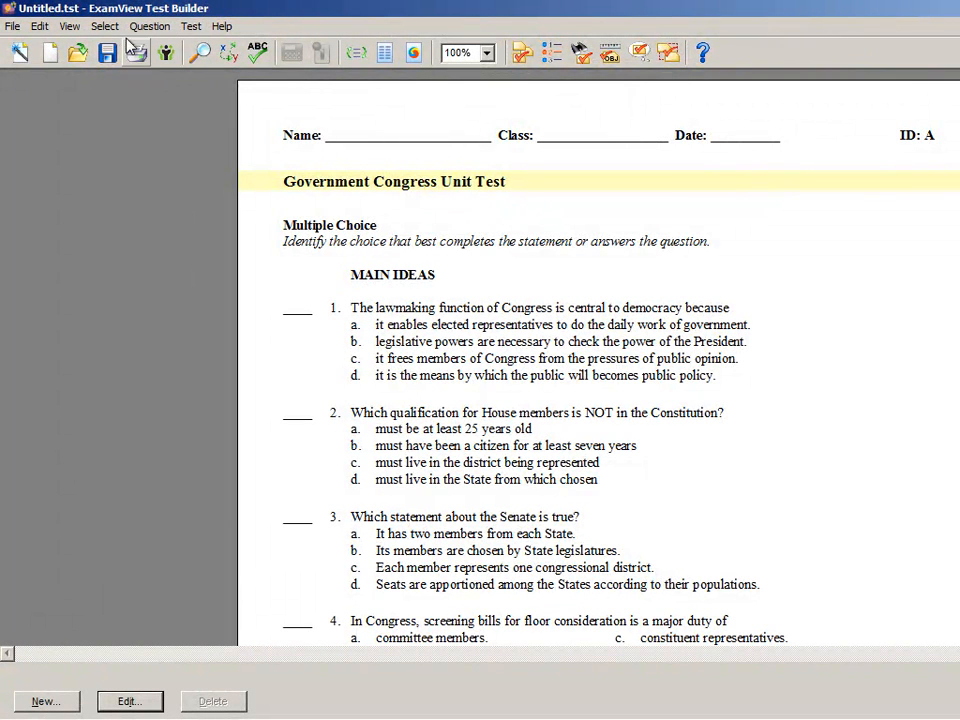
Start saving the test under a new name and choose the Chapter 12 folder inside My Documents' Government folder as its location
{"action": "left_click", "coordinate": [15, 28]}
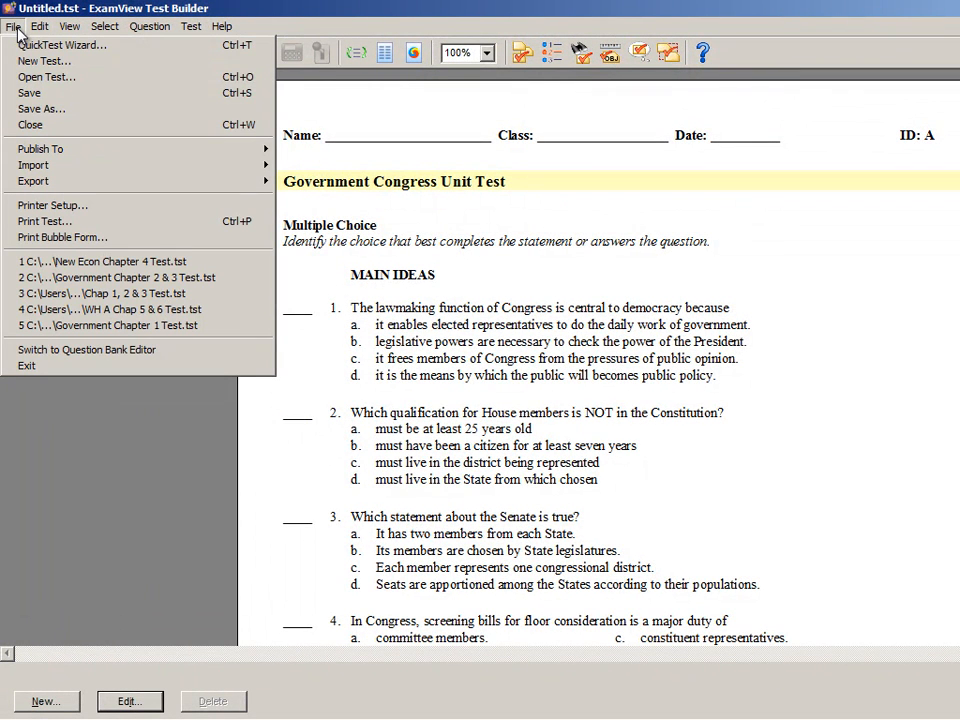
{"action": "left_click", "coordinate": [22, 108]}
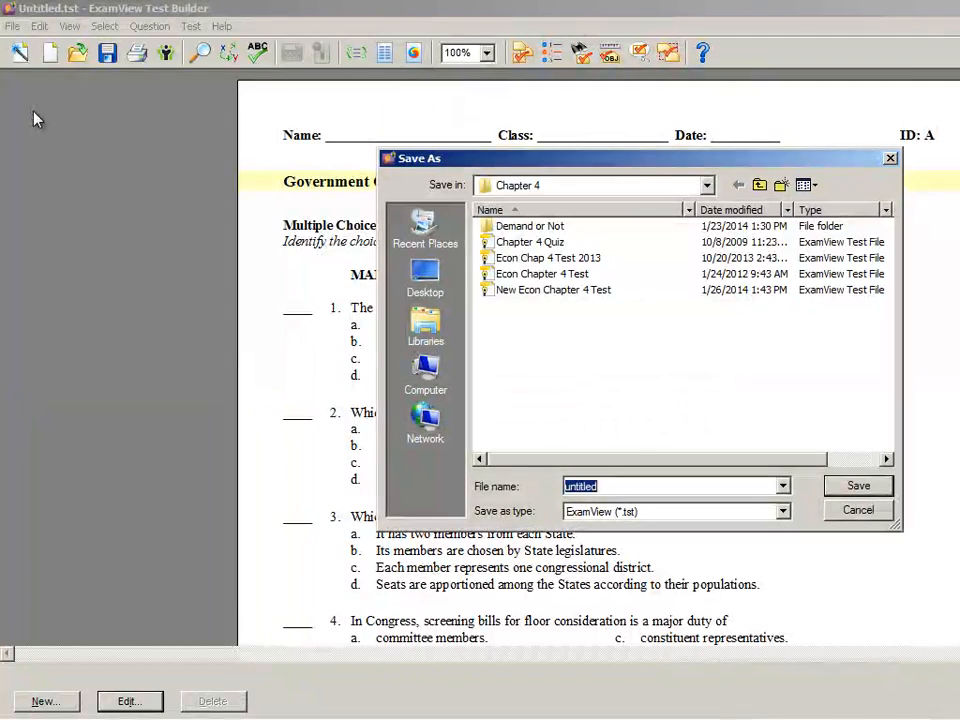
{"action": "left_click", "coordinate": [759, 185]}
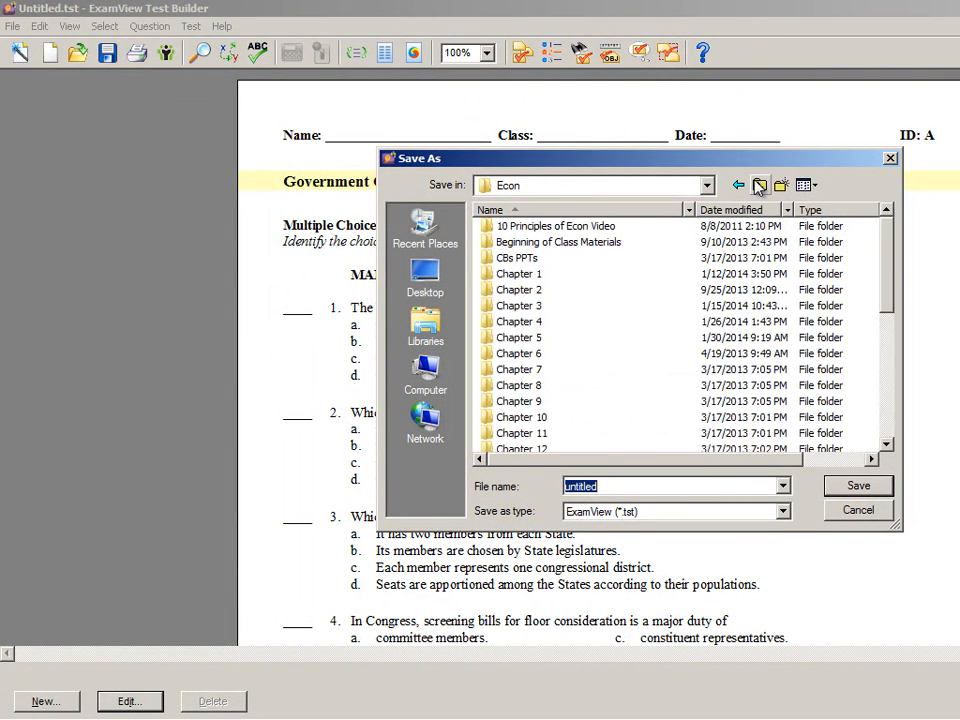
{"action": "left_click", "coordinate": [759, 185]}
{"action": "left_click", "coordinate": [520, 457]}
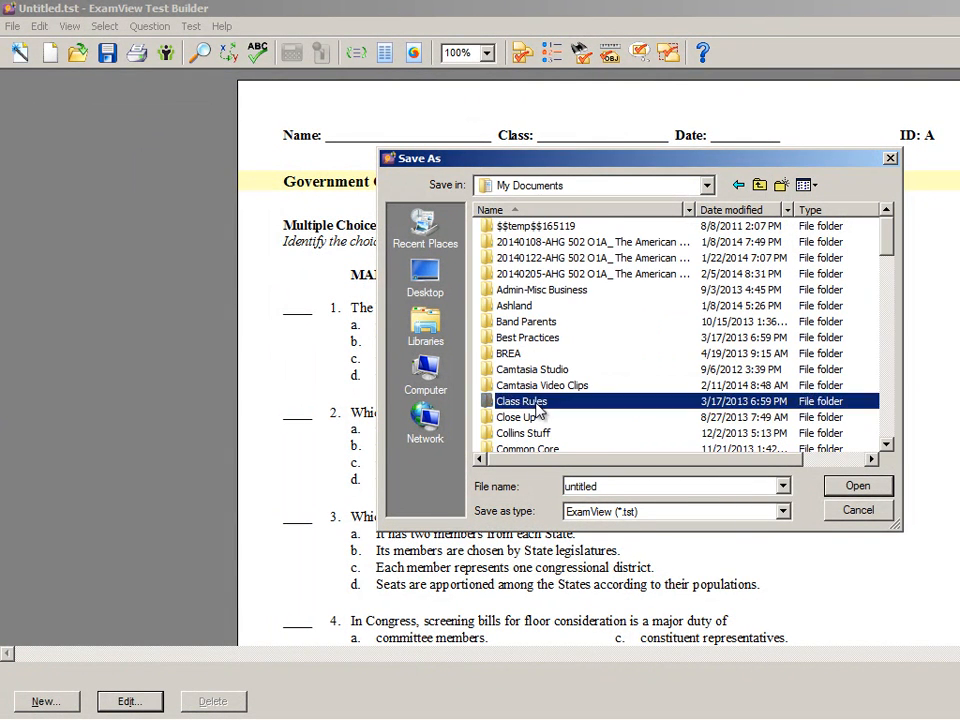
{"action": "scroll", "coordinate": [537, 407], "scroll_direction": "down", "scroll_amount": 5}
{"action": "scroll", "coordinate": [537, 407], "scroll_direction": "down", "scroll_amount": 4}
{"action": "scroll", "coordinate": [535, 410], "scroll_direction": "up", "scroll_amount": 3}
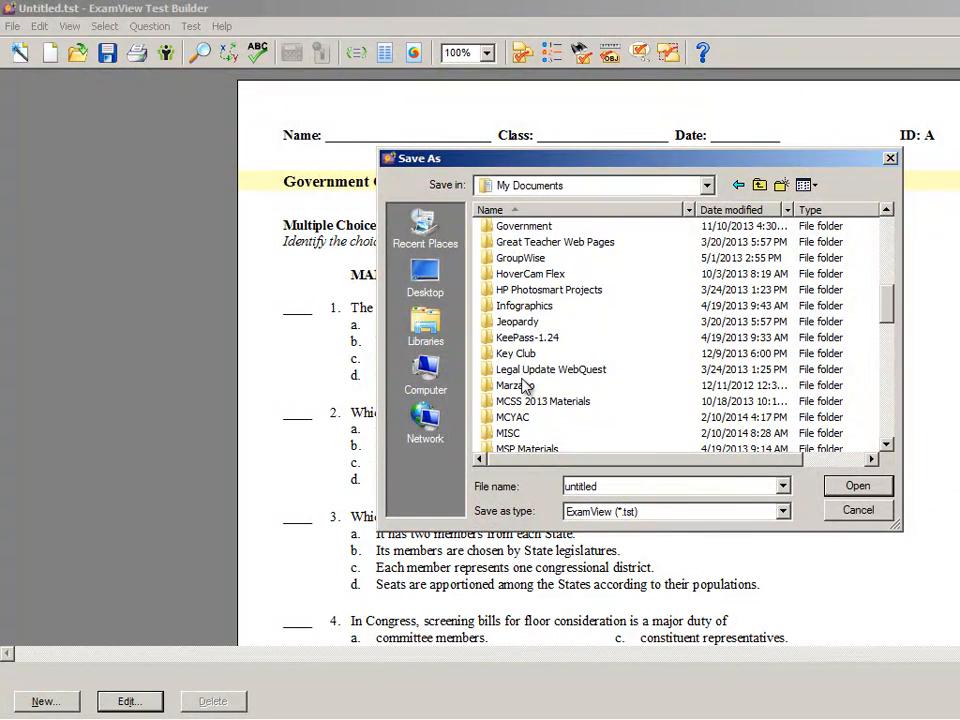
{"action": "double_click", "coordinate": [540, 229]}
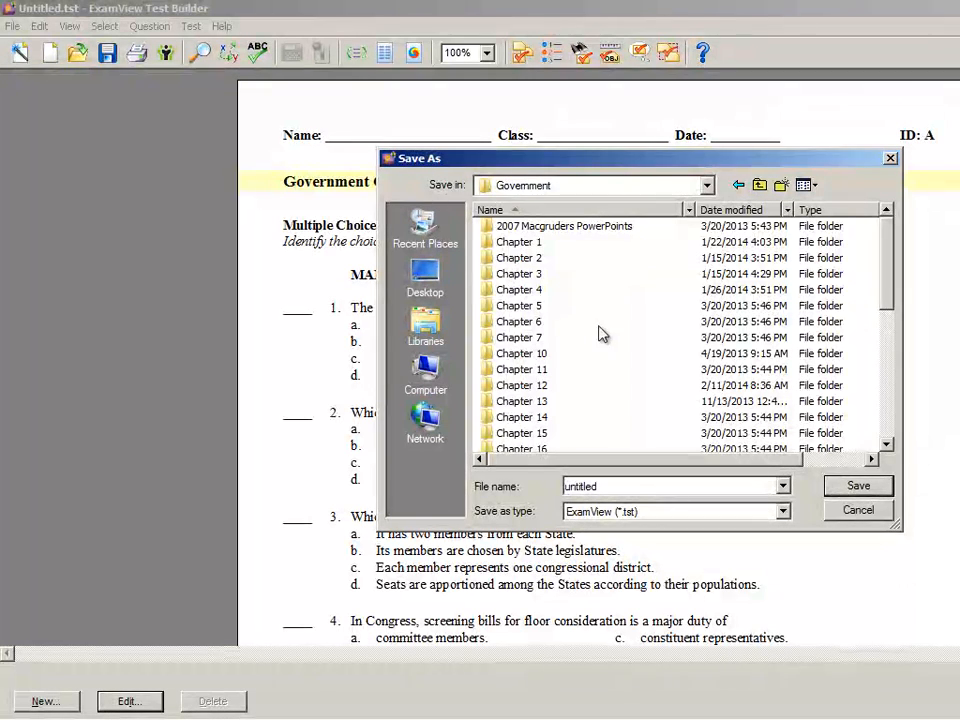
{"action": "double_click", "coordinate": [525, 390]}
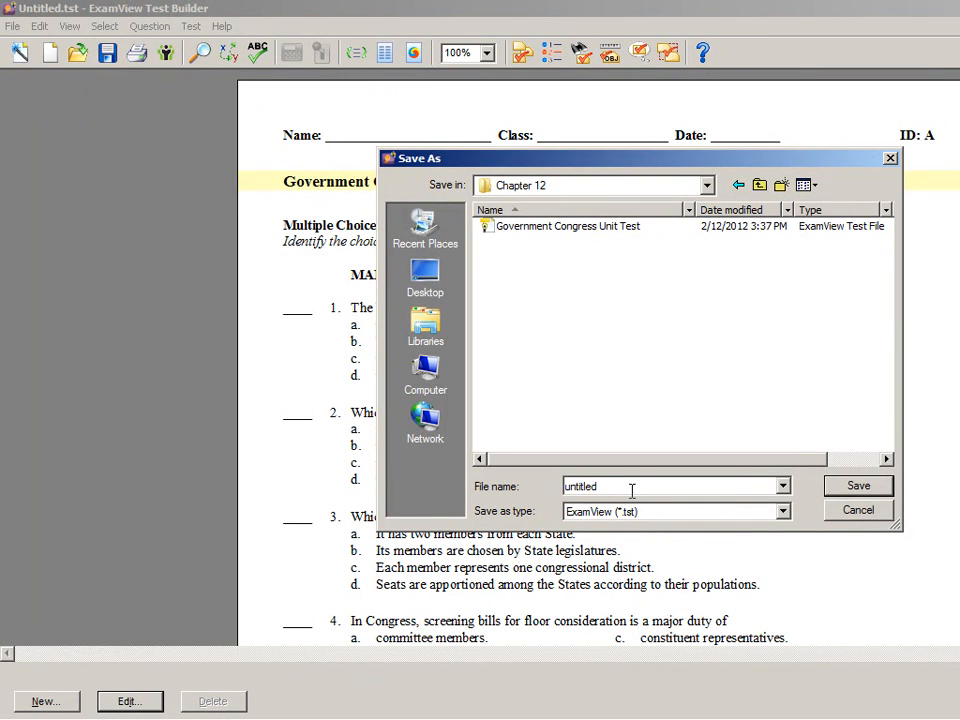
Name the file "New Government Congress Unit Test 2014" and save it as an ExamView test
{"action": "left_click_drag", "start_coordinate": [632, 489], "coordinate": [474, 482]}
{"action": "type", "text": "New Government Congress Unit "}
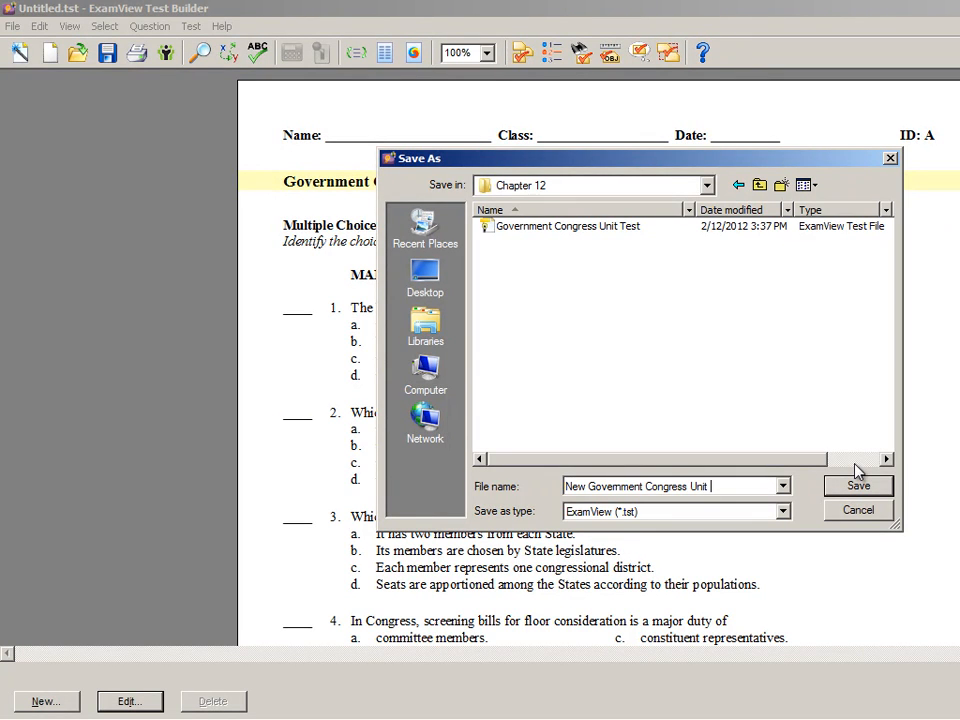
{"action": "type", "text": "Test 2014"}
{"action": "left_click", "coordinate": [849, 489]}
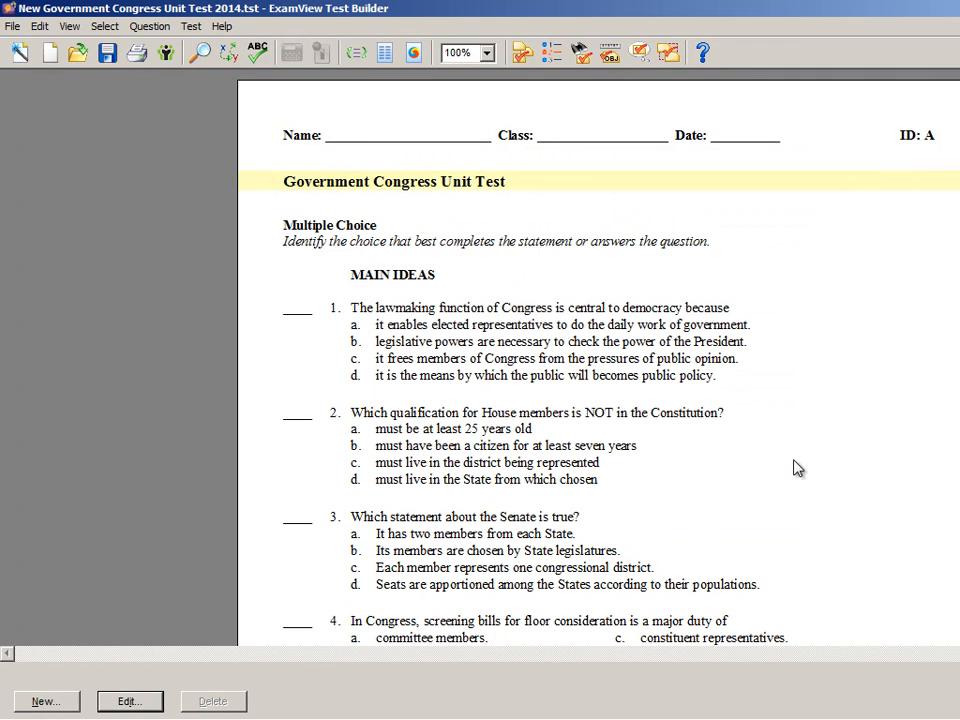
{"action": "left_click", "coordinate": [187, 30]}
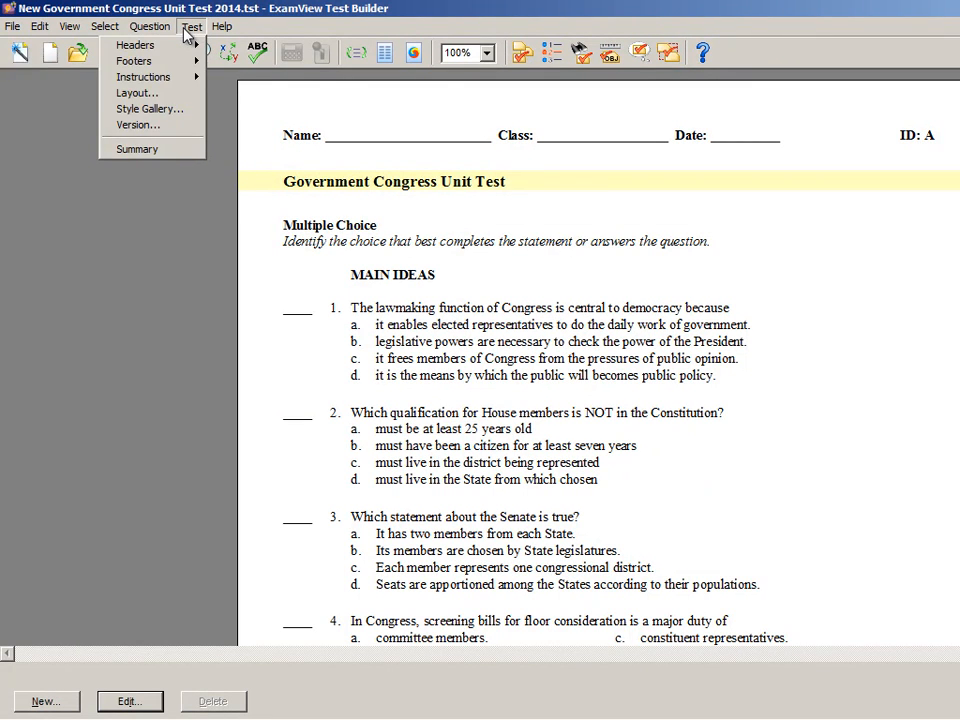
{"action": "mouse_move", "coordinate": [156, 28]}
{"action": "mouse_move", "coordinate": [110, 36]}
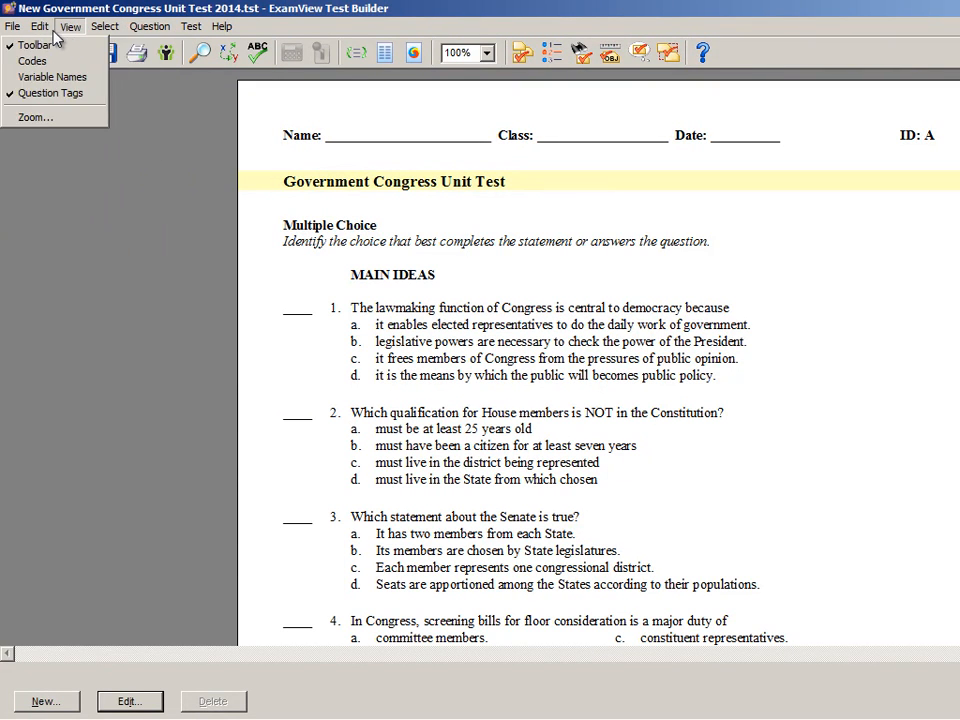
{"action": "mouse_move", "coordinate": [42, 28]}
{"action": "mouse_move", "coordinate": [8, 28]}
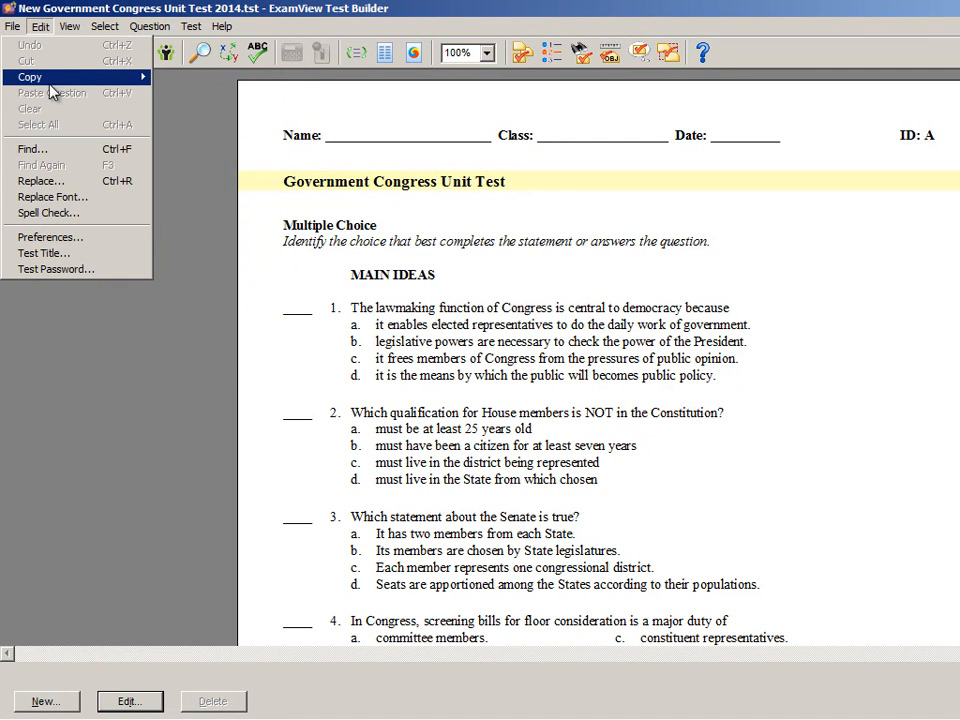
{"action": "mouse_move", "coordinate": [37, 75]}
{"action": "left_click", "coordinate": [186, 78]}
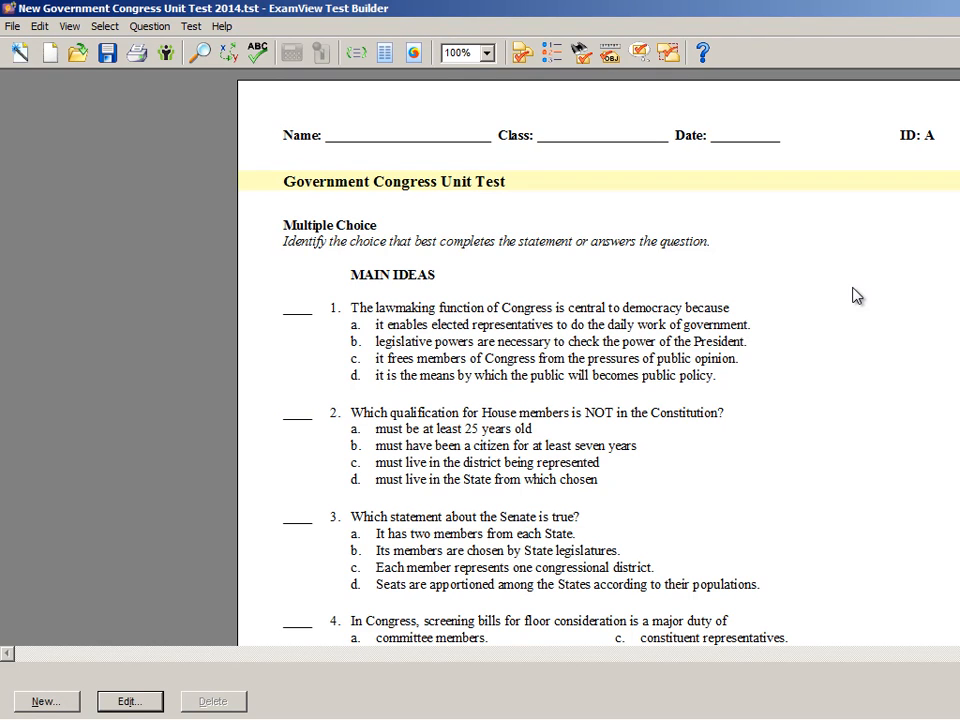
Examine the wording and answer choices of multiple-choice questions 1 and 3 in the question editor
{"action": "scroll", "coordinate": [856, 295], "scroll_direction": "down", "scroll_amount": 1}
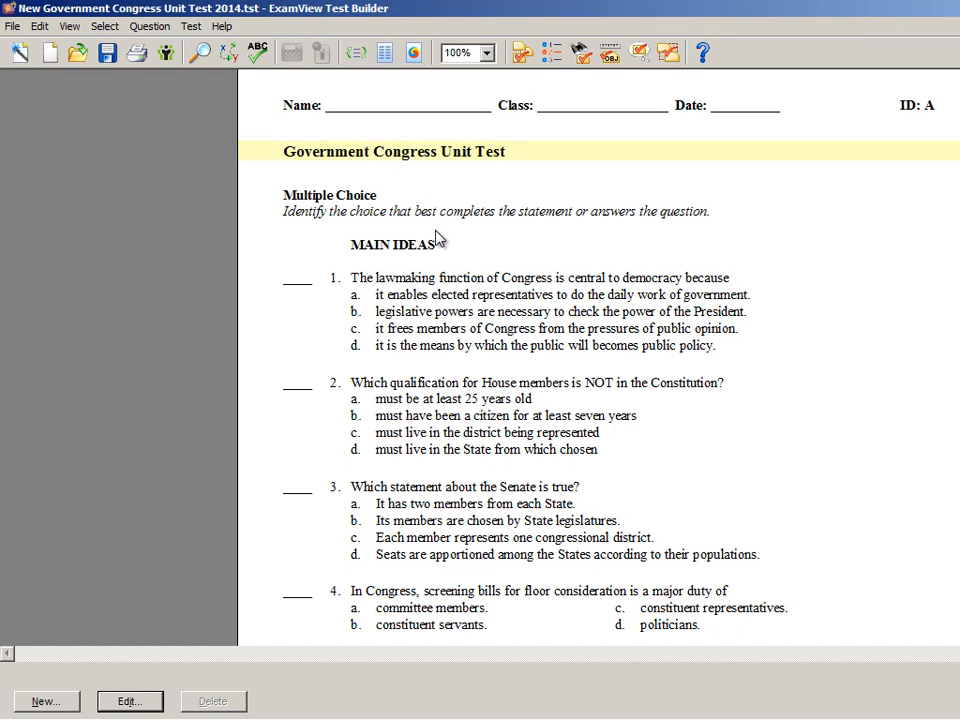
{"action": "double_click", "coordinate": [469, 310]}
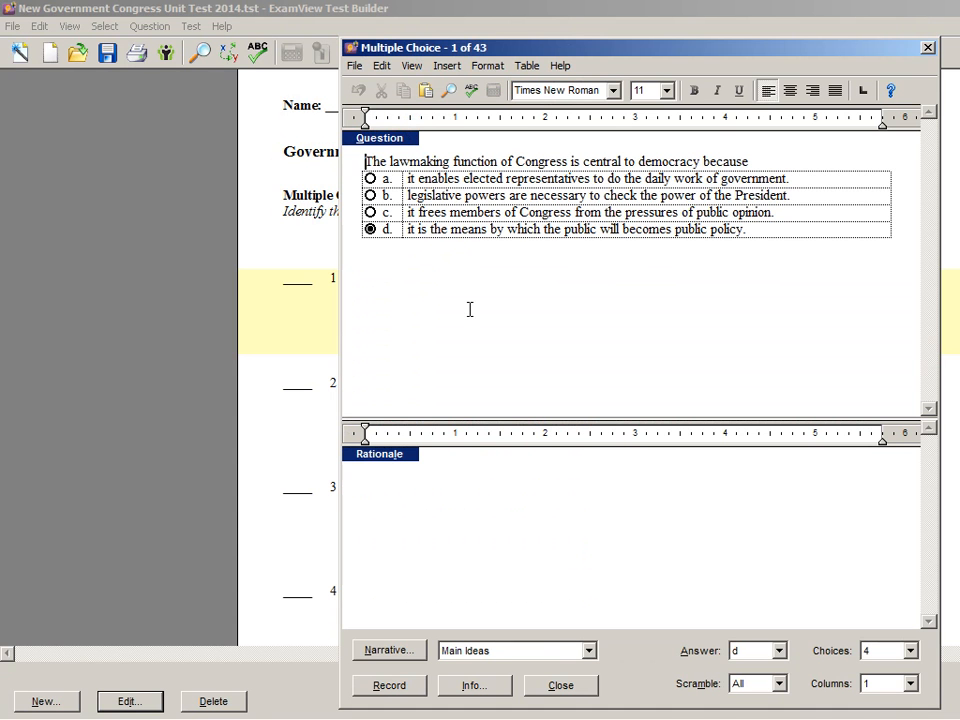
{"action": "left_click", "coordinate": [928, 47]}
{"action": "double_click", "coordinate": [557, 551]}
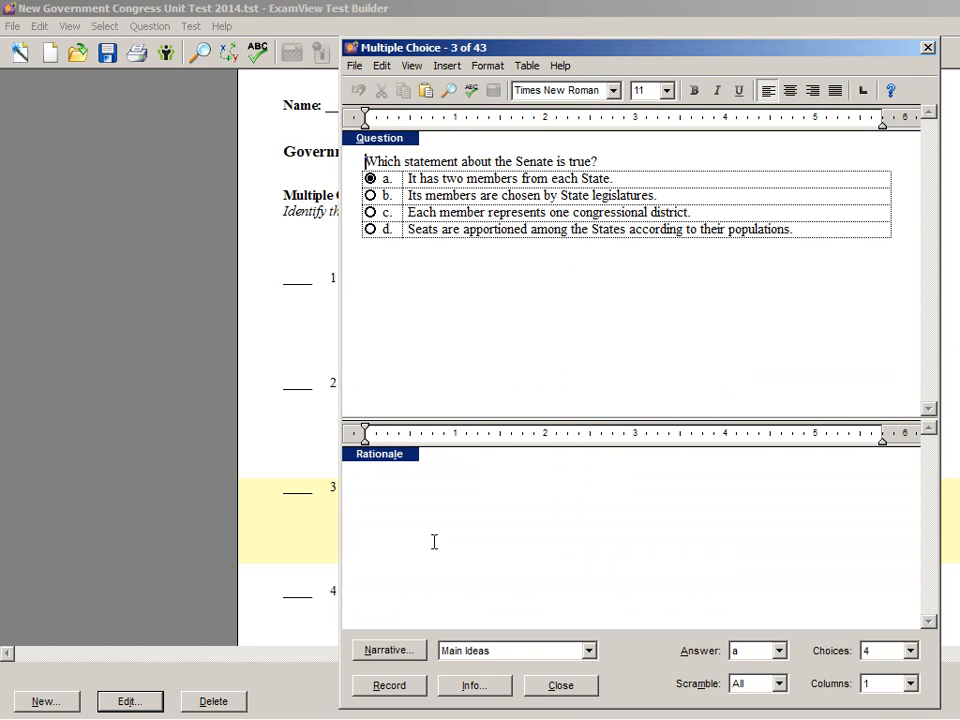
{"action": "left_click", "coordinate": [516, 161]}
{"action": "left_click", "coordinate": [557, 196]}
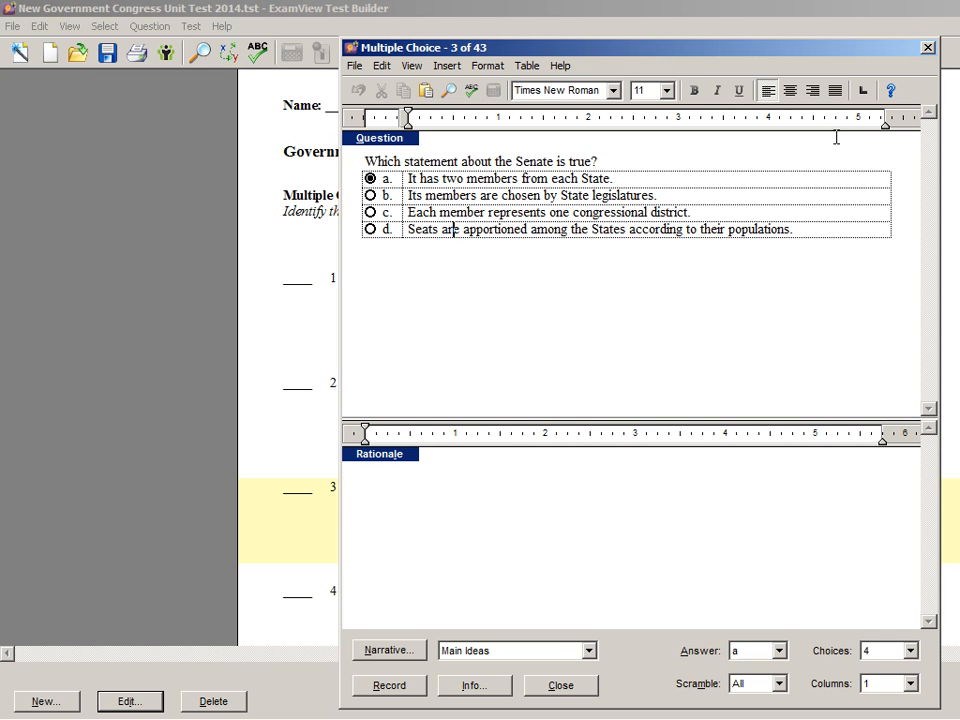
{"action": "left_click", "coordinate": [930, 48]}
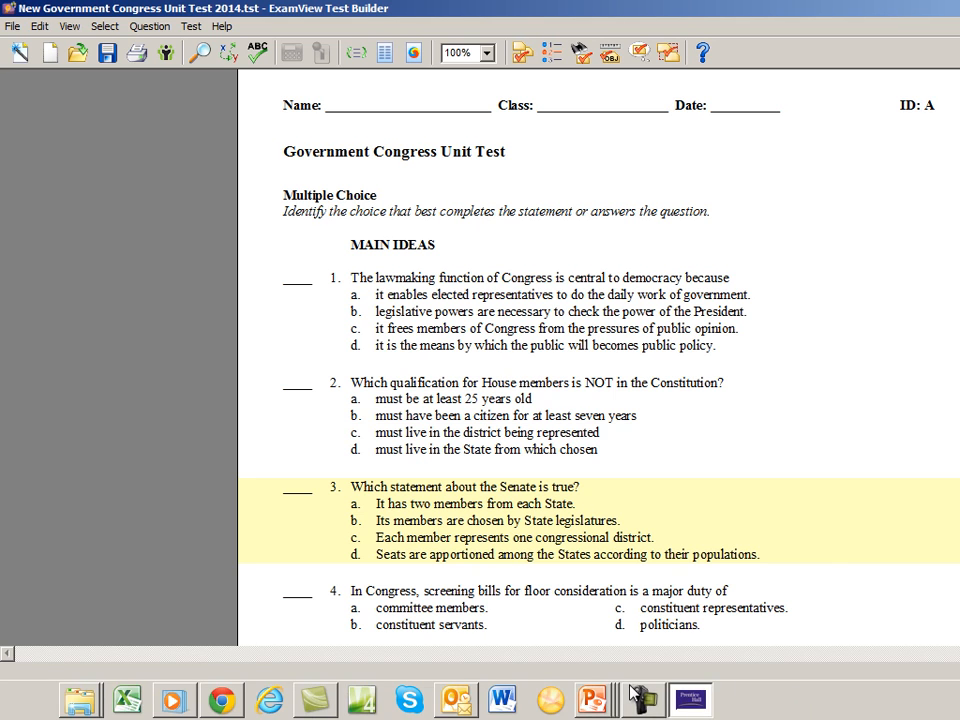
{"action": "left_click", "coordinate": [657, 705]}
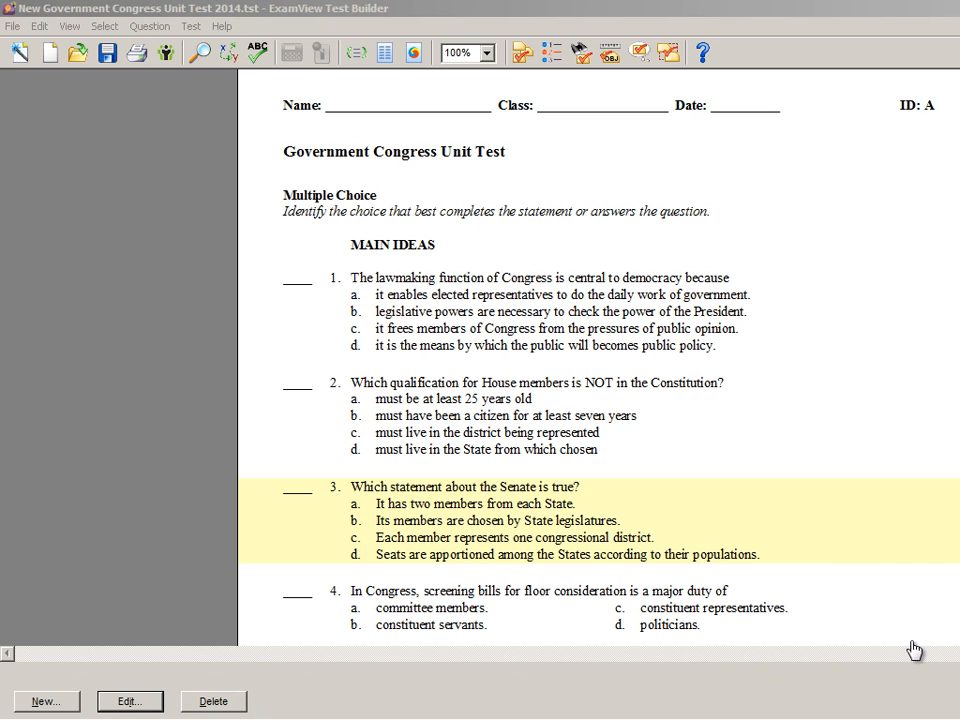